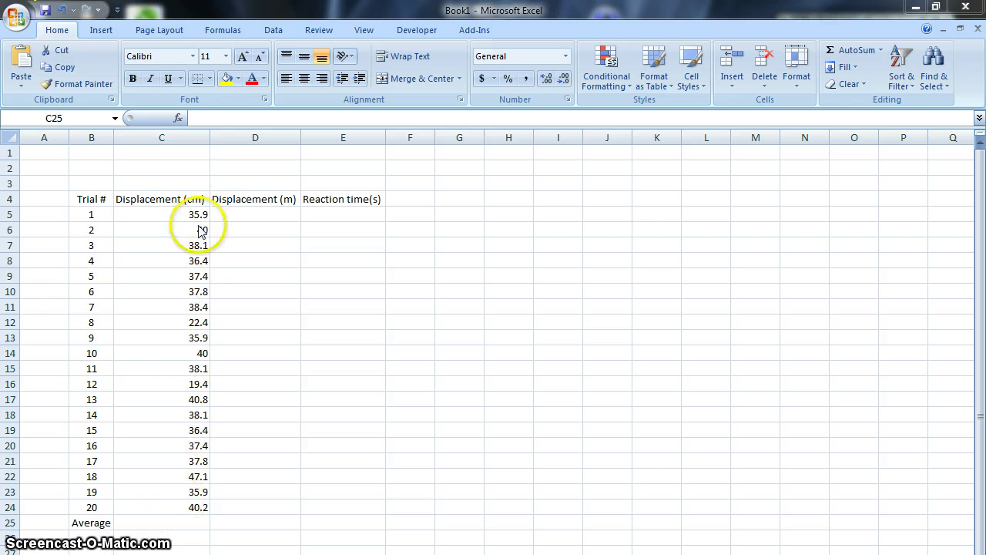
# Start a formula with = in C25 and browse the Formulas tab's Recently Used functions
pyautogui.click(172, 522)
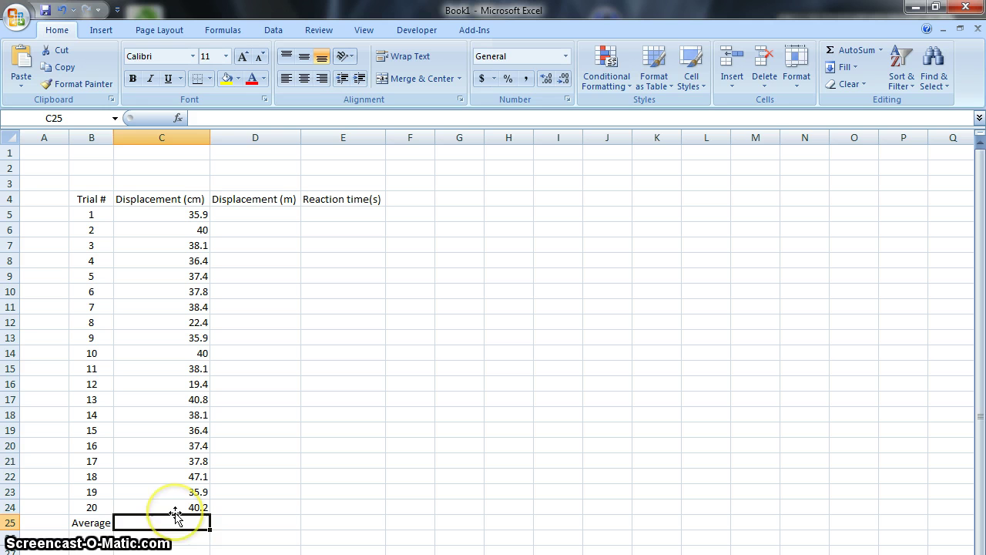
pyautogui.write('=')
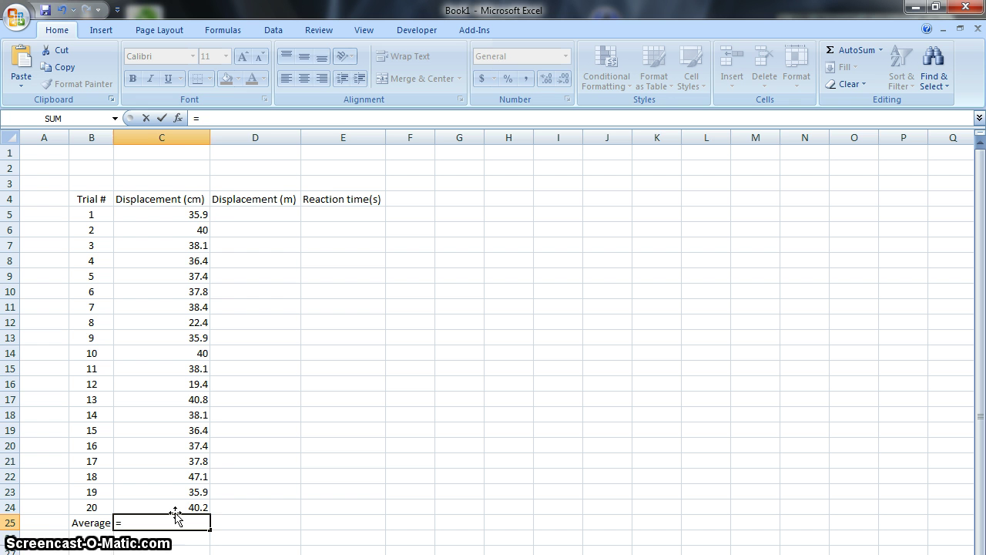
pyautogui.click(219, 120)
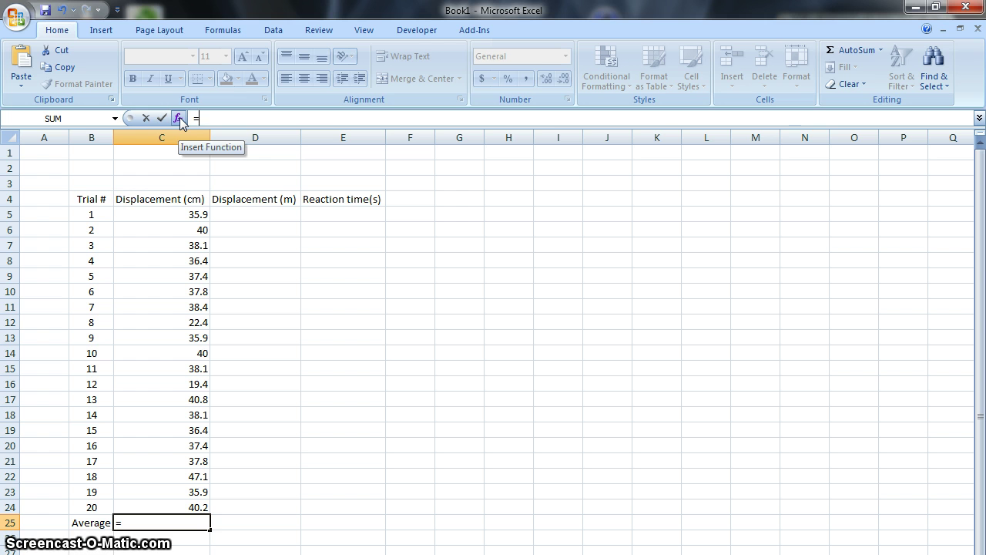
pyautogui.click(231, 34)
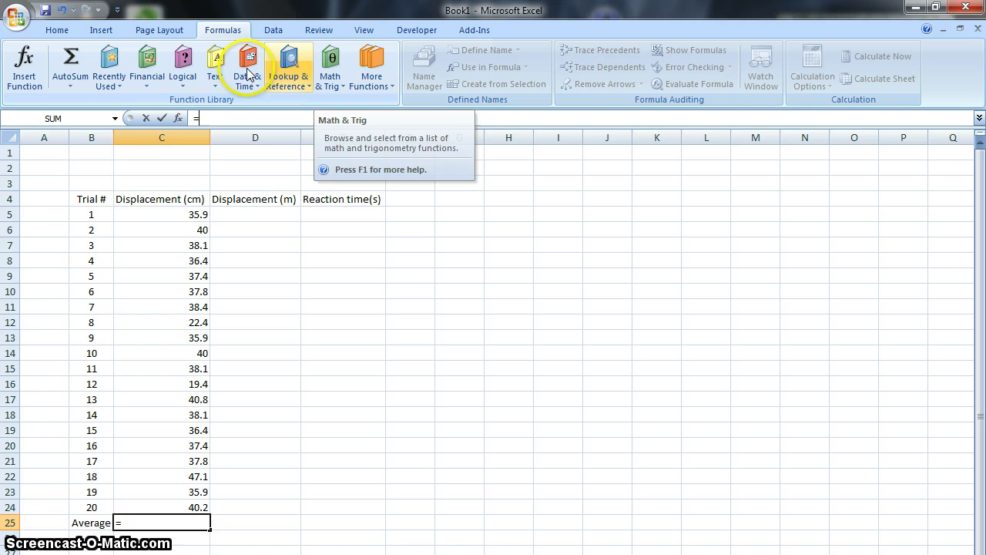
pyautogui.click(119, 77)
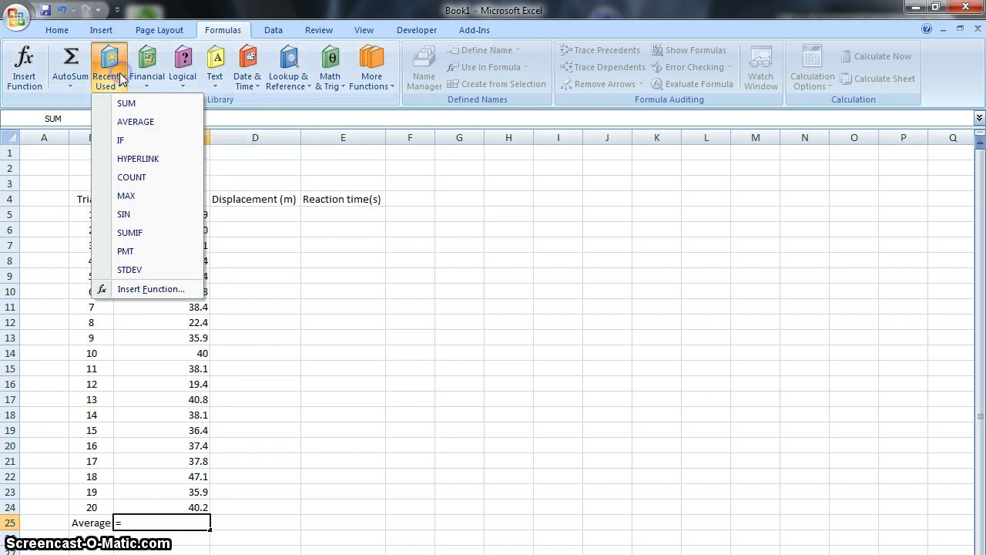
pyautogui.click(77, 73)
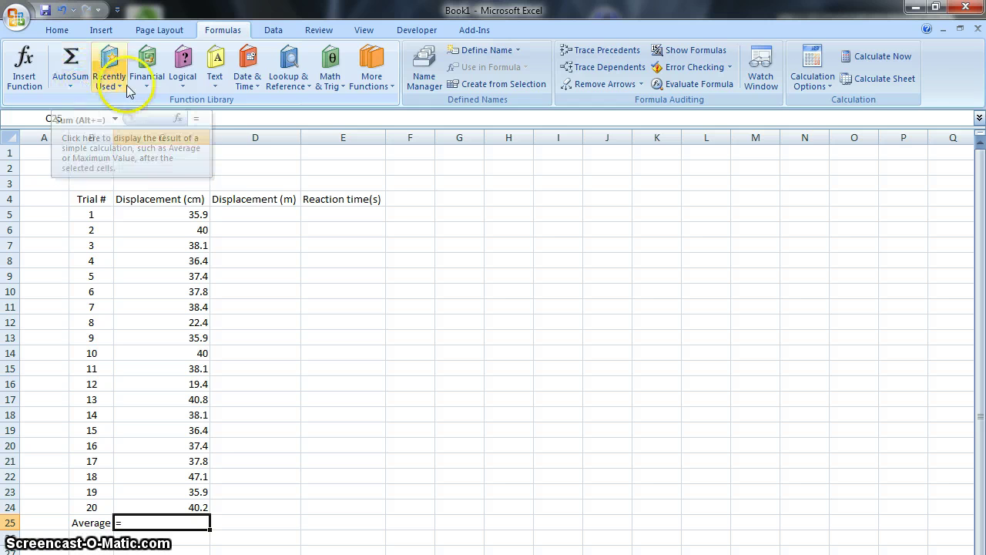
# Write =average(C5:C24) in C25, selecting displacements C5 through C24 as the range
pyautogui.click(222, 116)
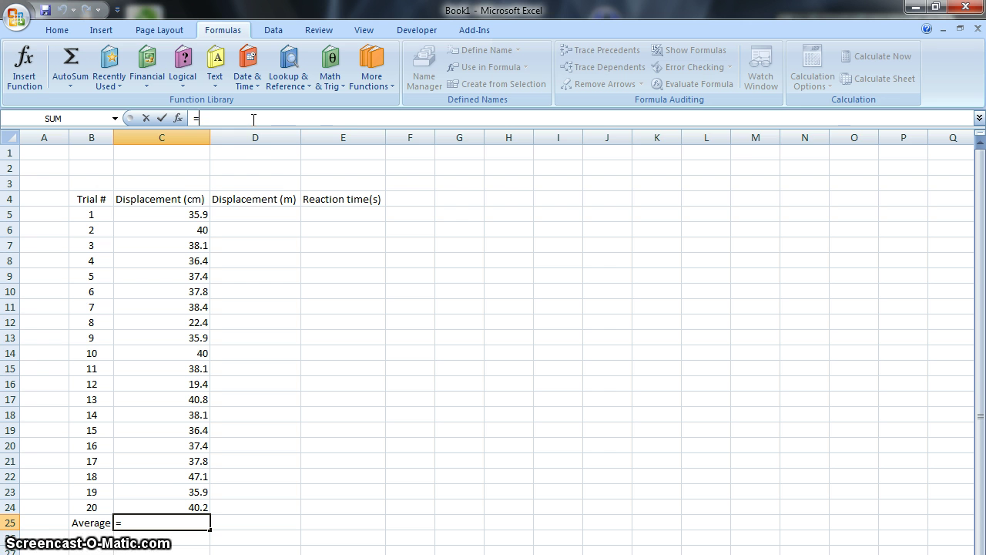
pyautogui.write('average')
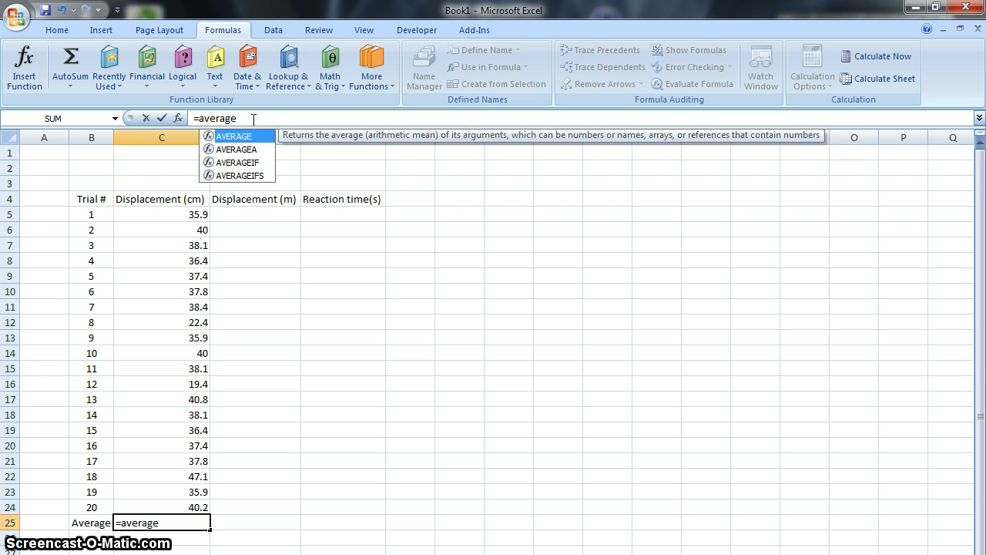
pyautogui.write('(')
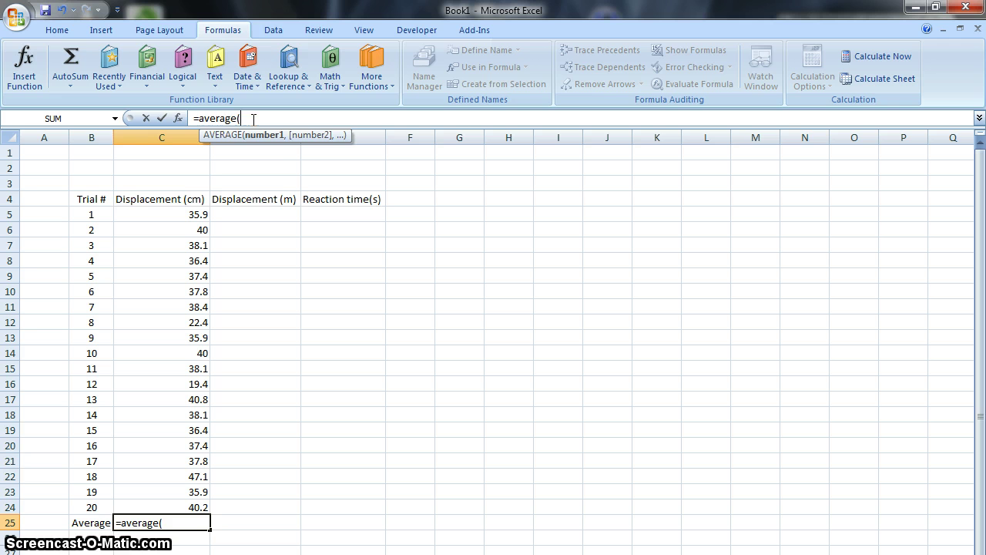
pyautogui.press('BackSpace')
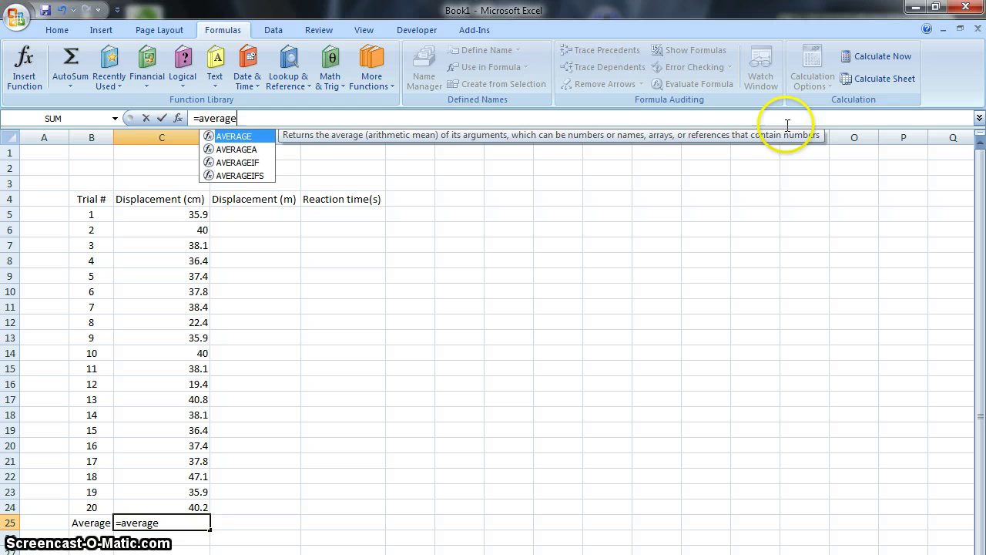
pyautogui.click(259, 119)
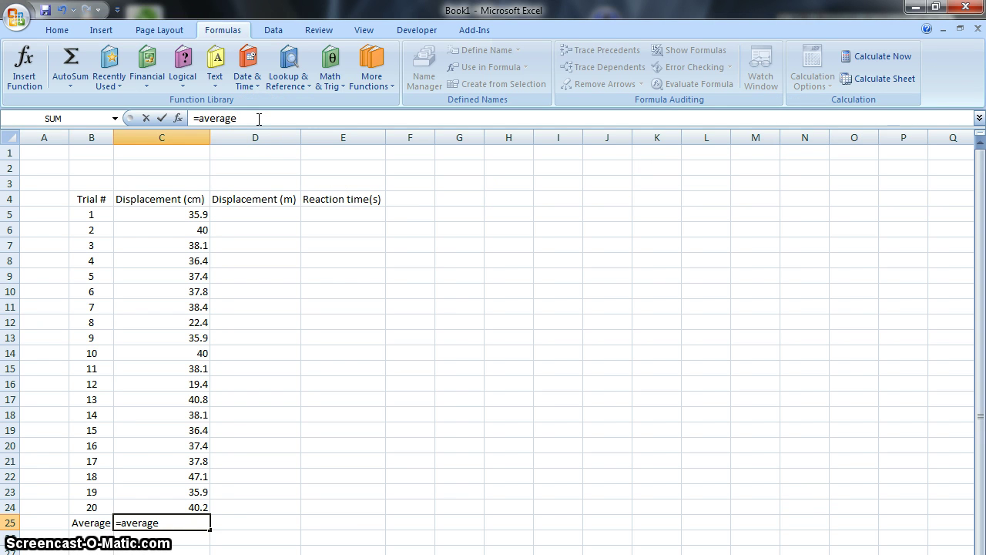
pyautogui.write('(')
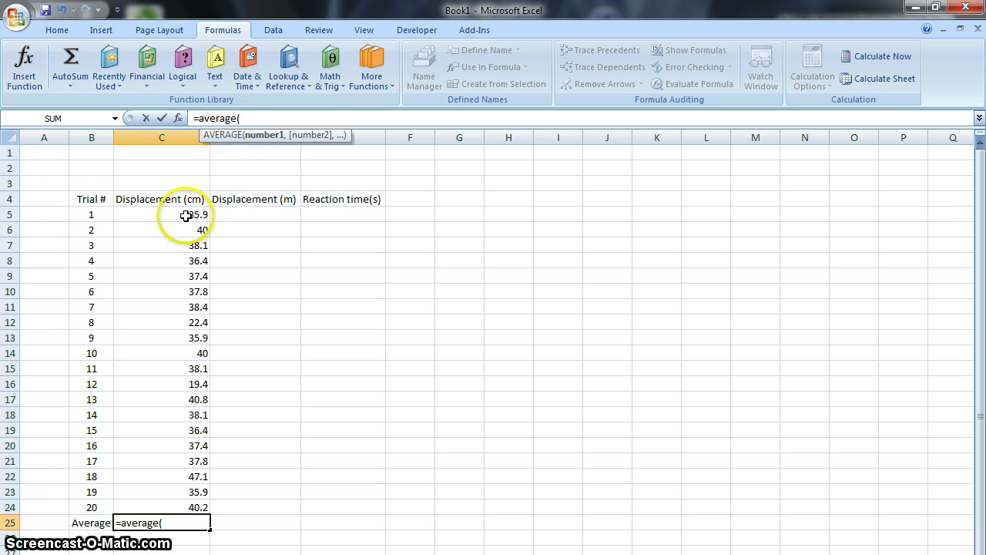
pyautogui.moveTo(185, 215); pyautogui.dragTo(185, 505)
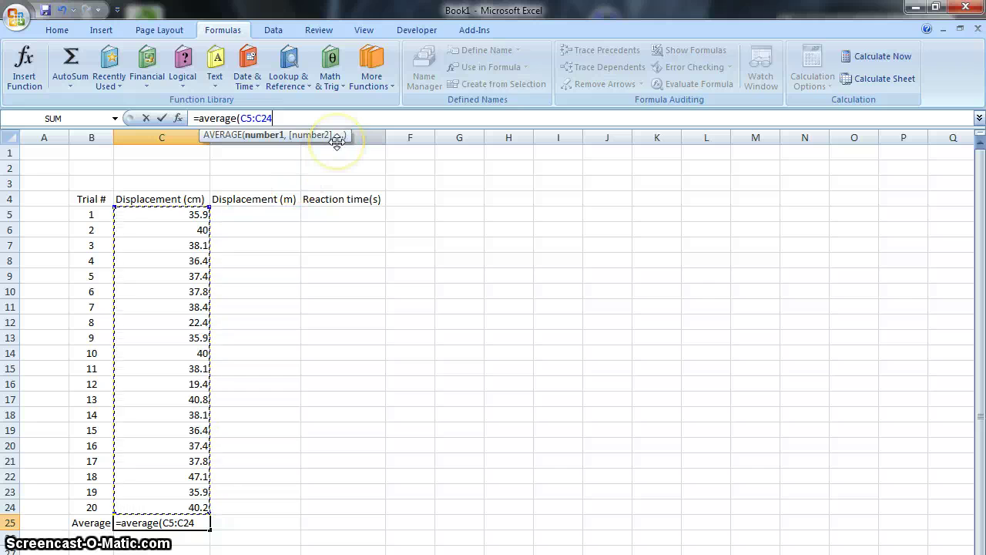
pyautogui.write(')')
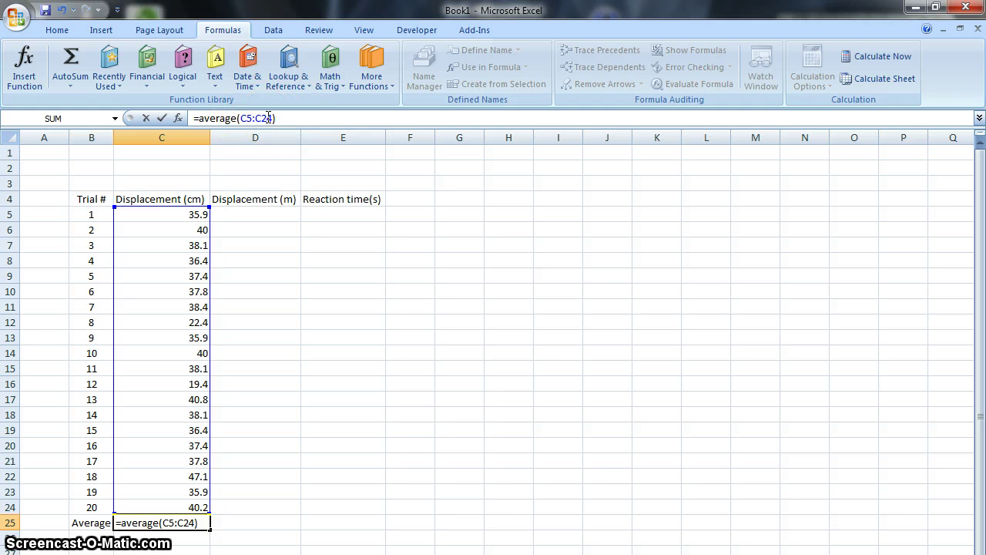
# Commit =AVERAGE(C5:C24) in C25 so it shows the displacement average 36.675
pyautogui.press('Return')
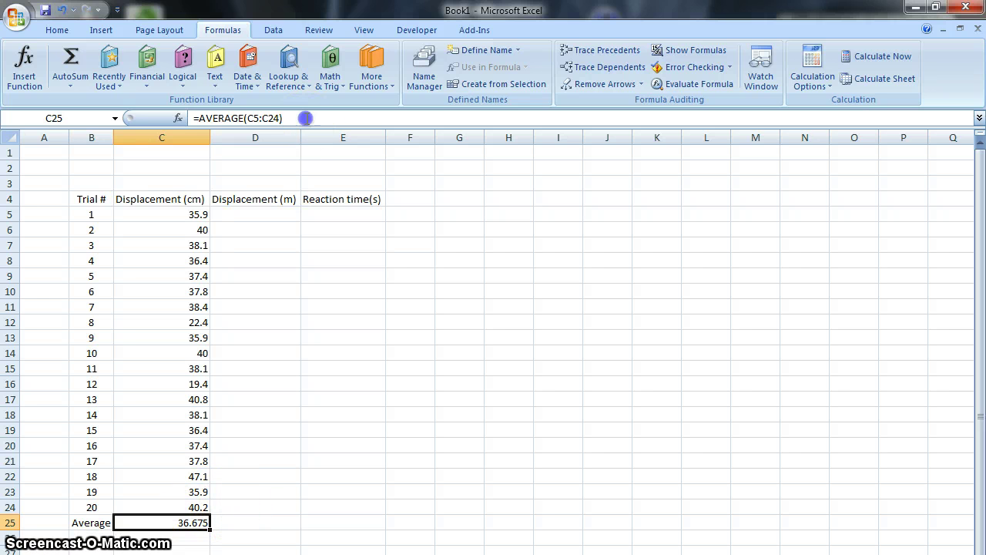
pyautogui.click(294, 118)
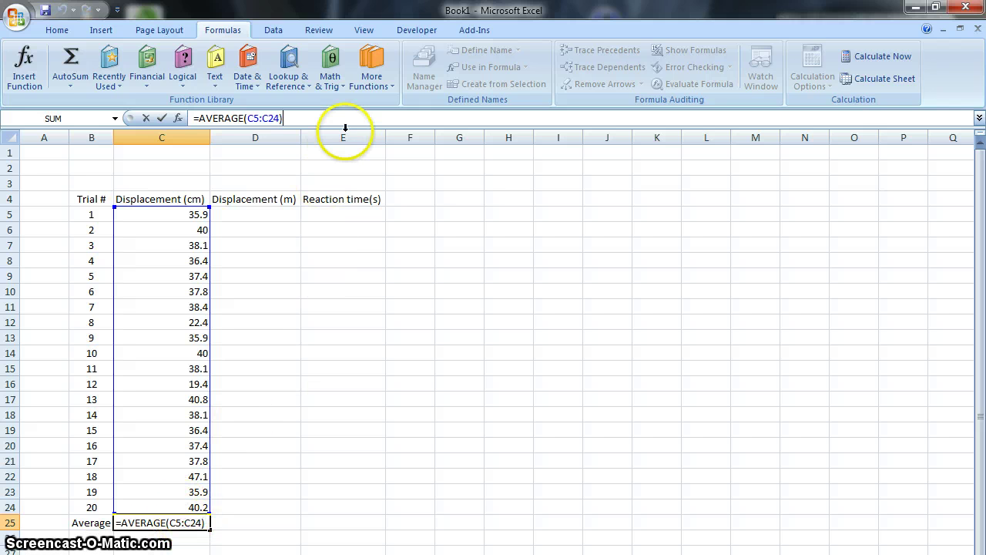
pyautogui.press('Return')
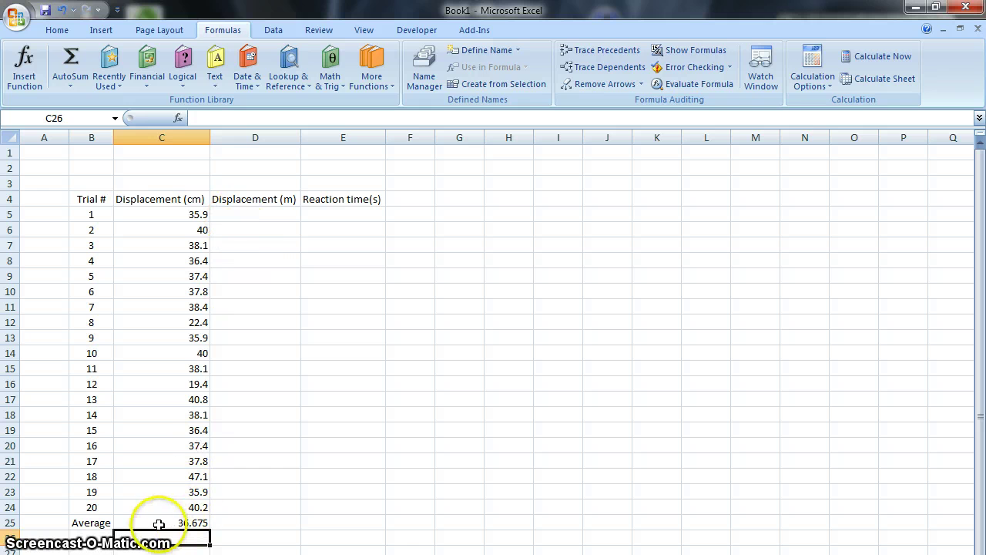
# Enter =C5/100 in D5, converting trial 1's displacement to 0.359 metres
pyautogui.click(260, 213)
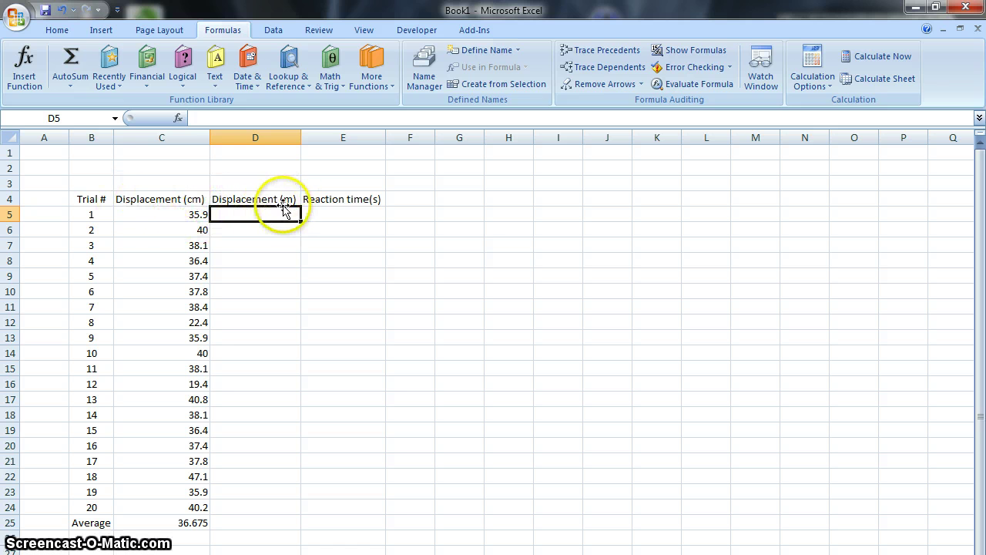
pyautogui.write('=')
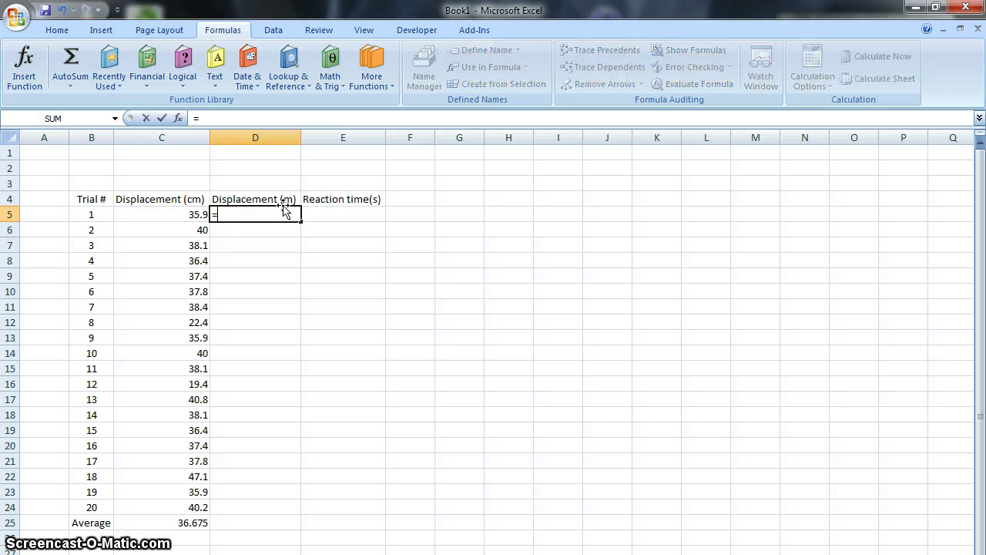
pyautogui.click(200, 214)
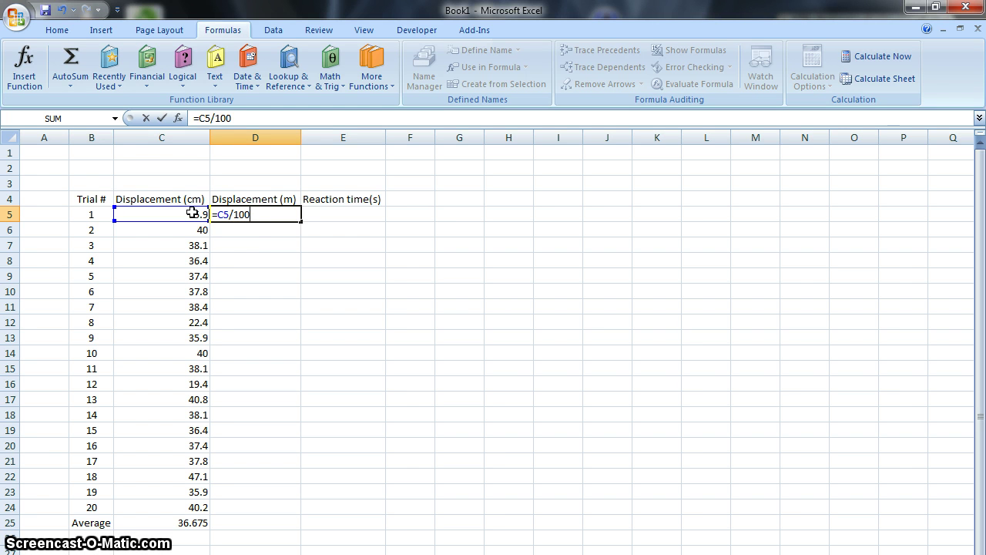
pyautogui.press('Return')
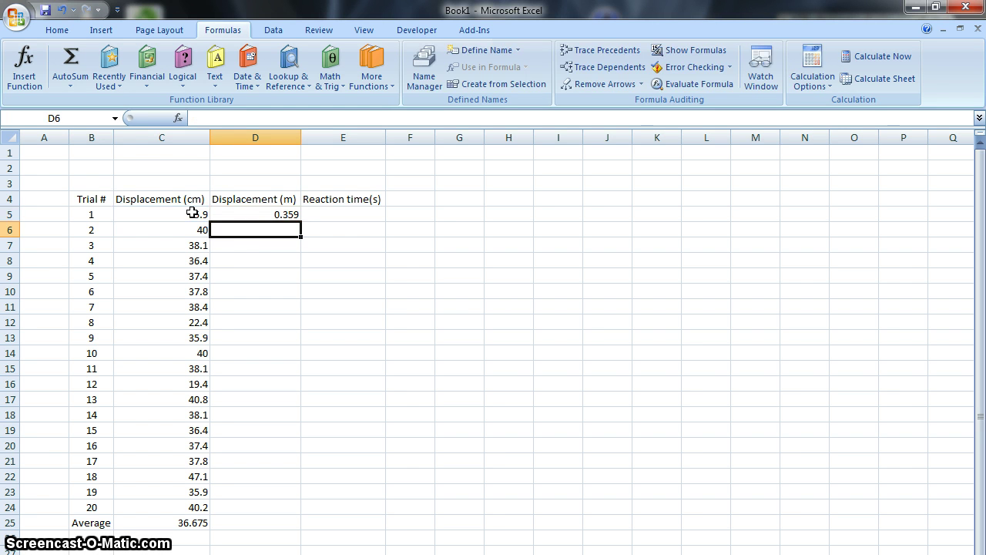
pyautogui.click(257, 215)
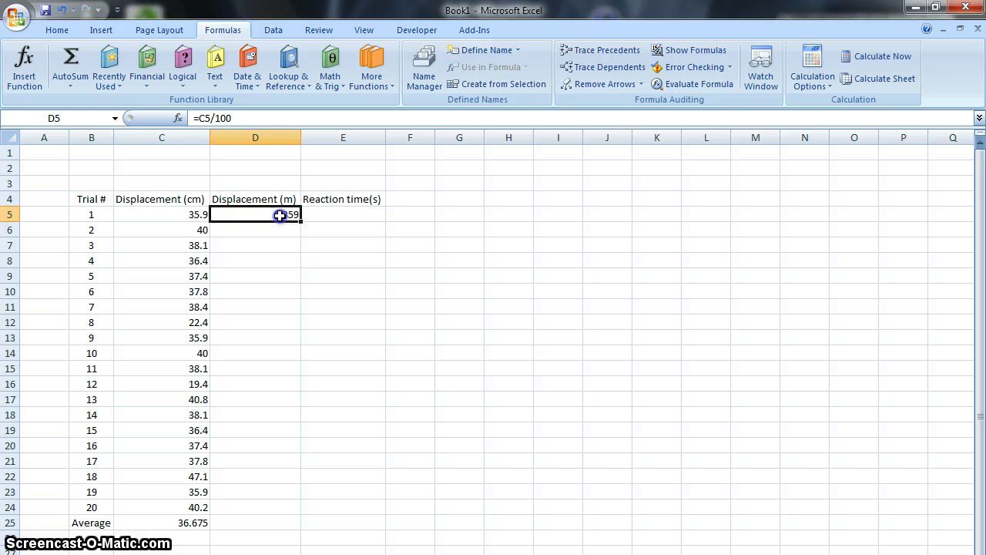
pyautogui.click(242, 116)
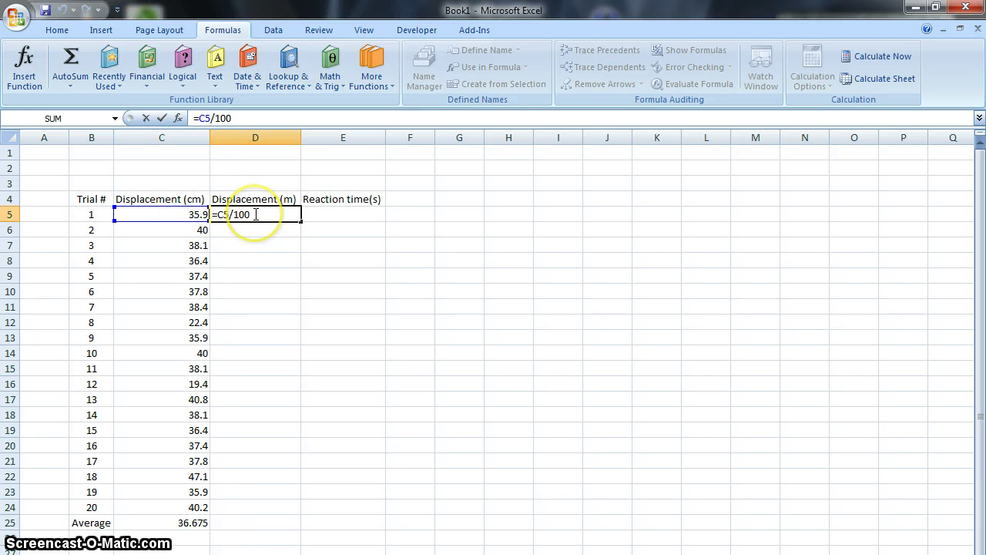
pyautogui.press('Return')
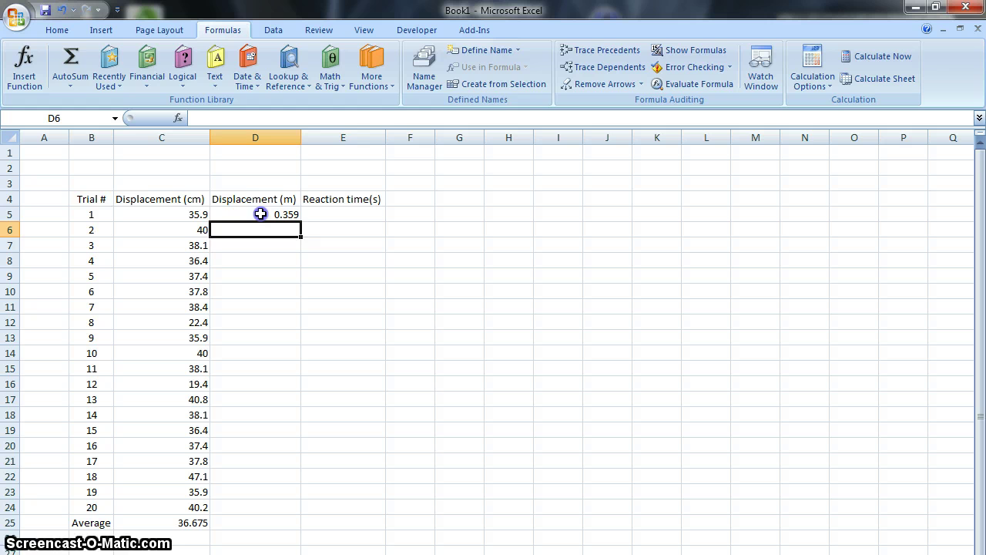
pyautogui.click(259, 215)
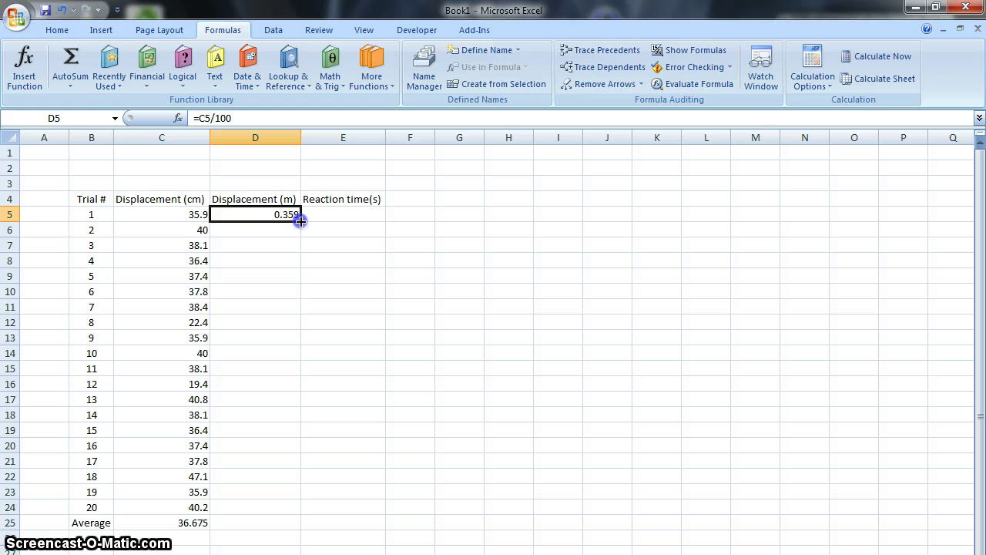
# Fill D5's =C5/100 conversion down through D25
pyautogui.moveTo(300, 220); pyautogui.dragTo(297, 473)
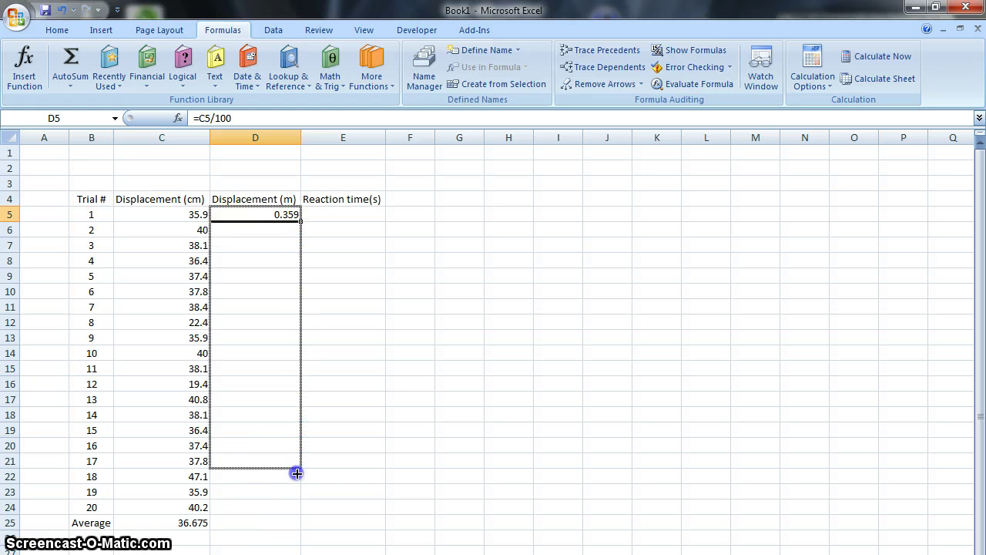
pyautogui.moveTo(289, 523); pyautogui.dragTo(291, 524)
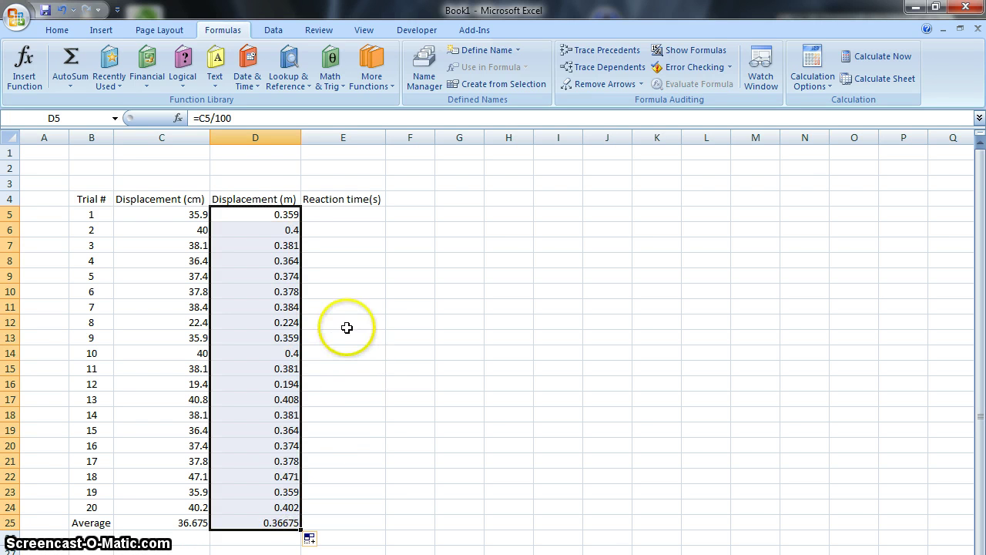
pyautogui.click(325, 262)
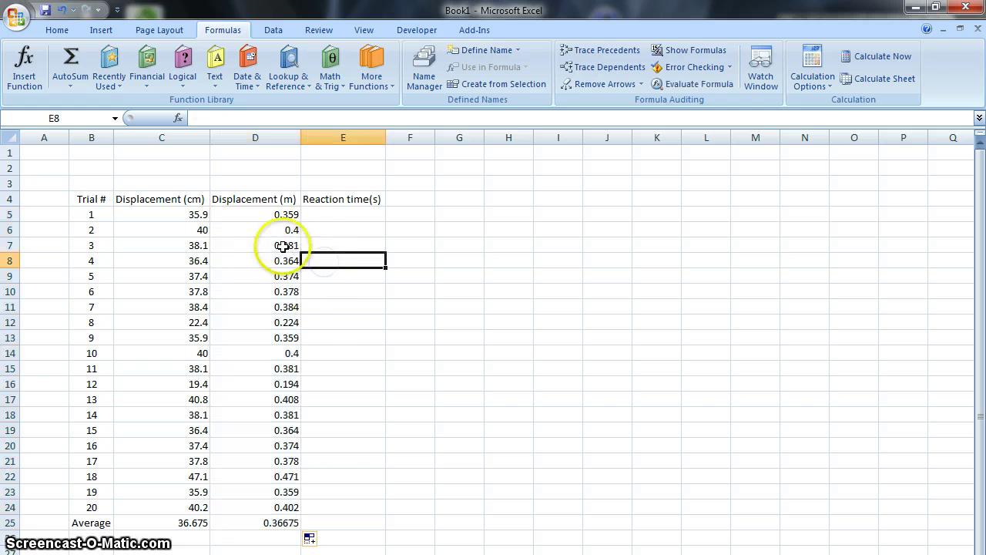
# Check the copied conversion formulas in D9 and D25, where the average reads 0.36675
pyautogui.click(251, 275)
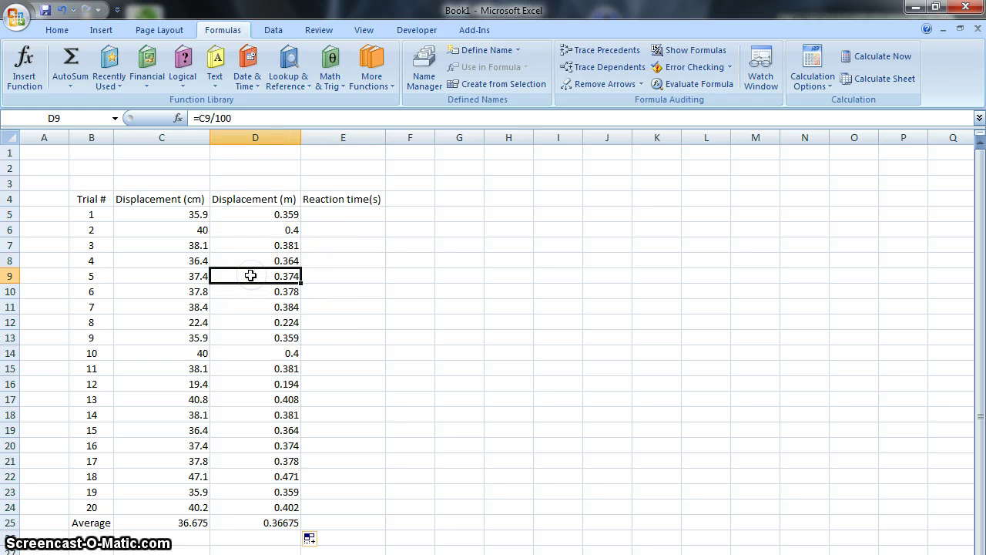
pyautogui.click(244, 117)
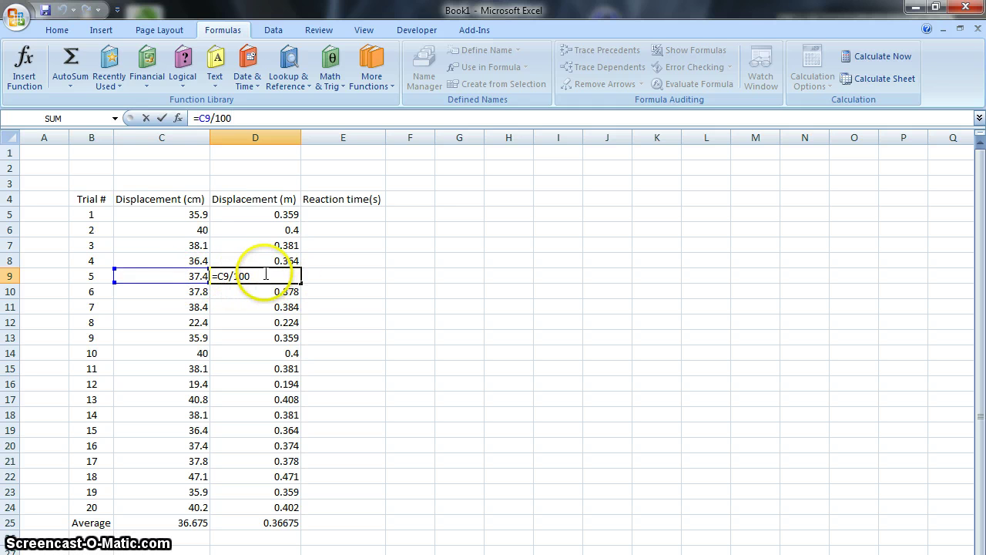
pyautogui.press('Return')
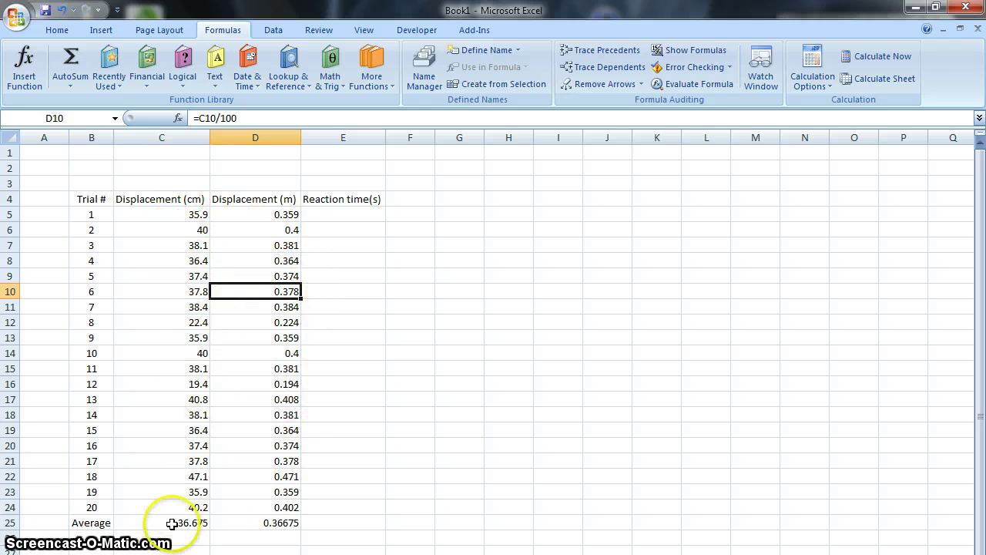
pyautogui.click(254, 524)
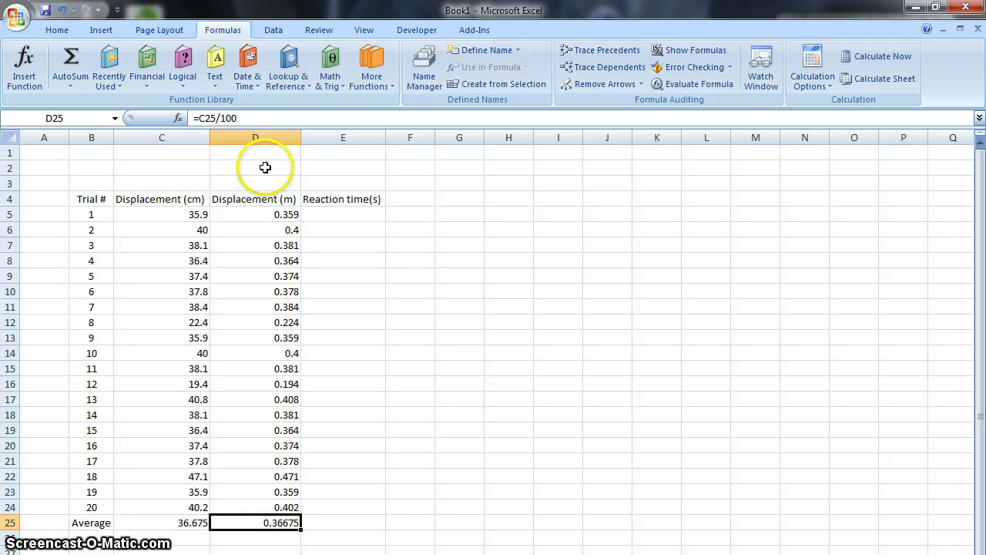
pyautogui.click(270, 118)
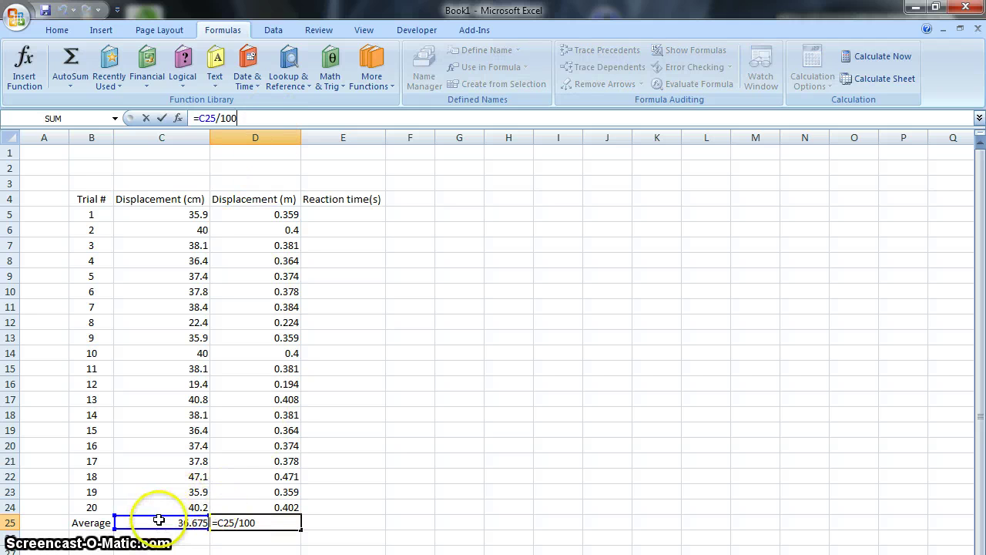
pyautogui.press('Return')
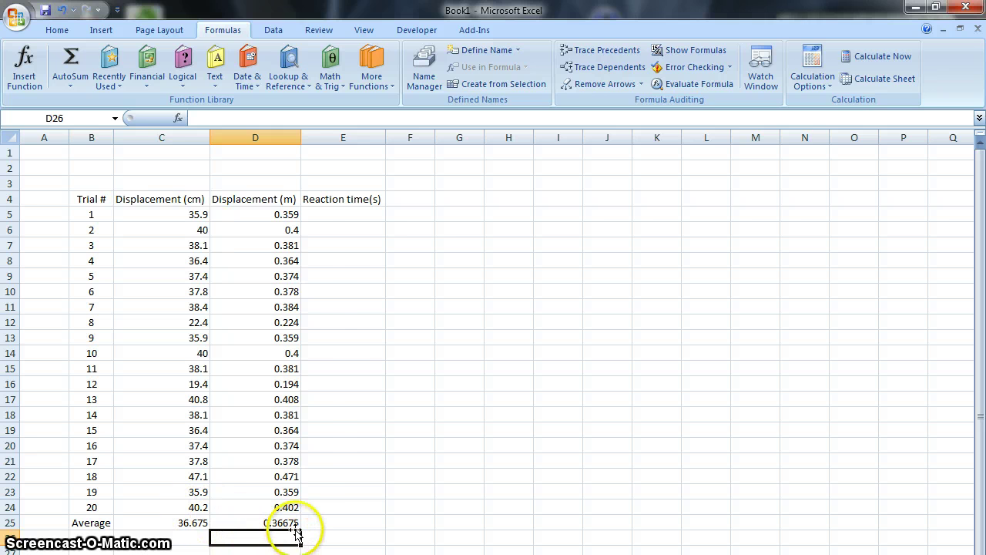
pyautogui.click(366, 216)
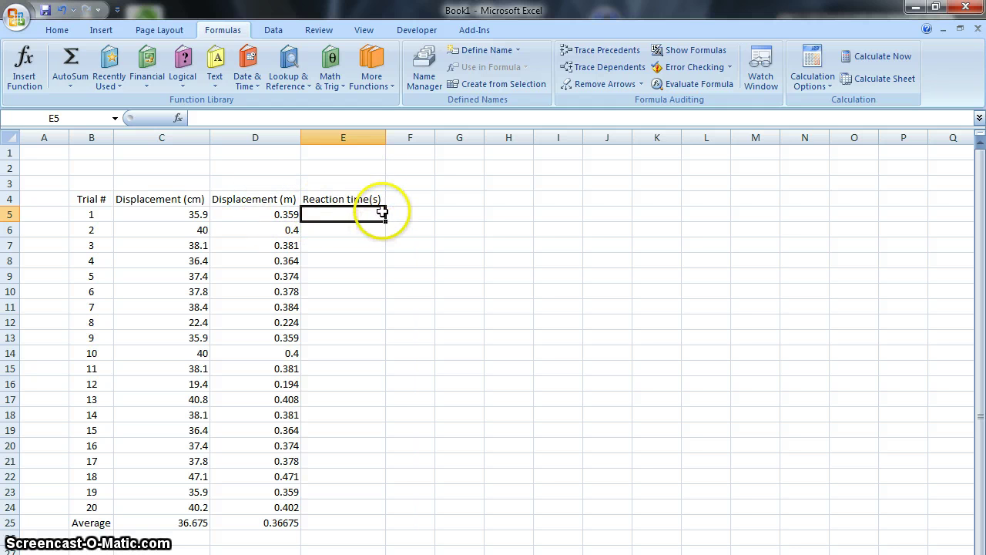
# Label G2 'gravity' and enter -9.8 in H2
pyautogui.click(458, 169)
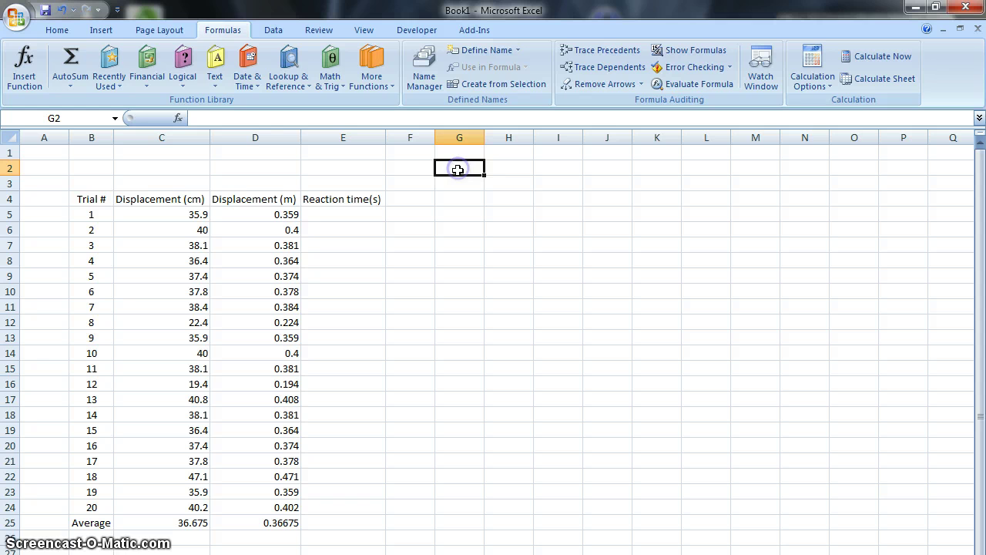
pyautogui.write('gravity')
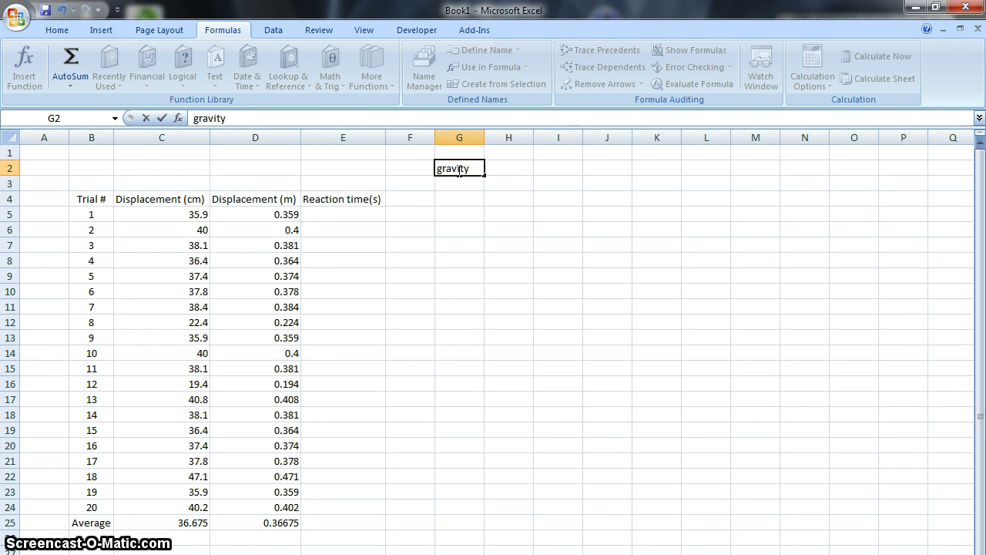
pyautogui.press('Tab')
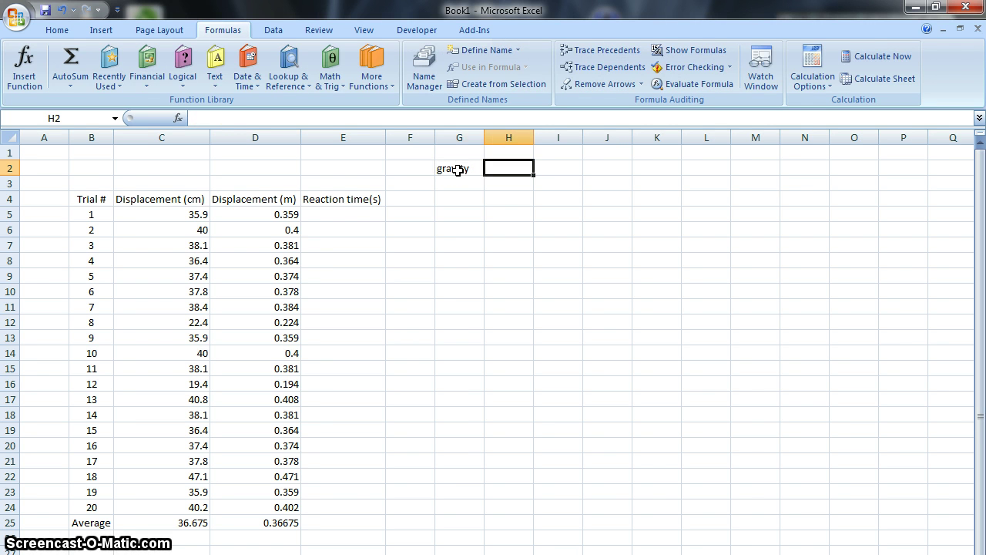
pyautogui.write('-.')
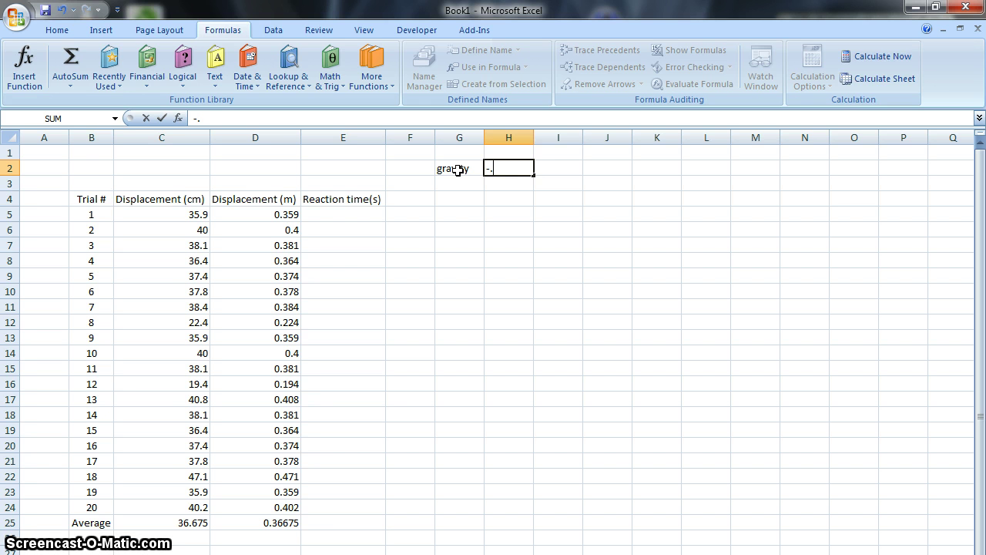
pyautogui.write('9')
pyautogui.click(565, 166)
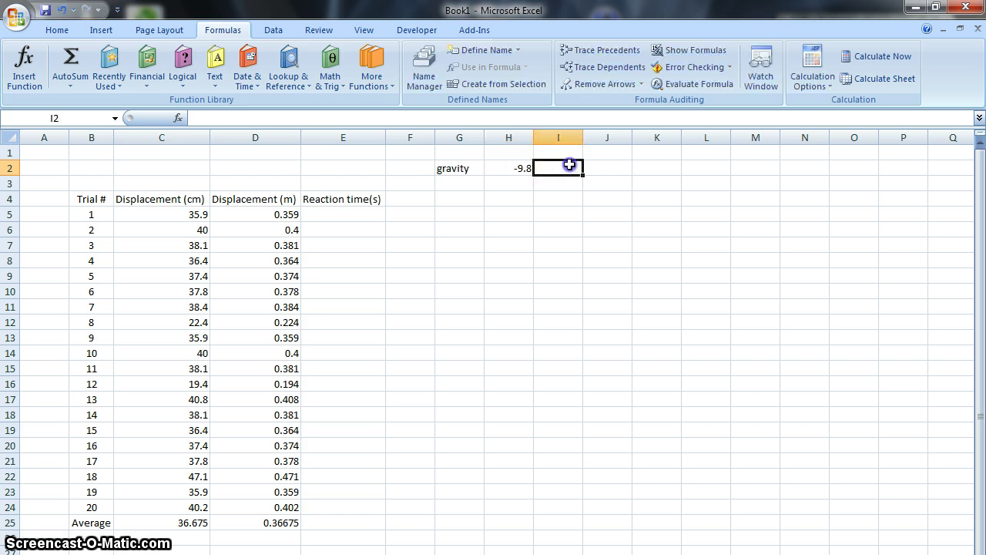
pyautogui.click(473, 168)
pyautogui.click(568, 181)
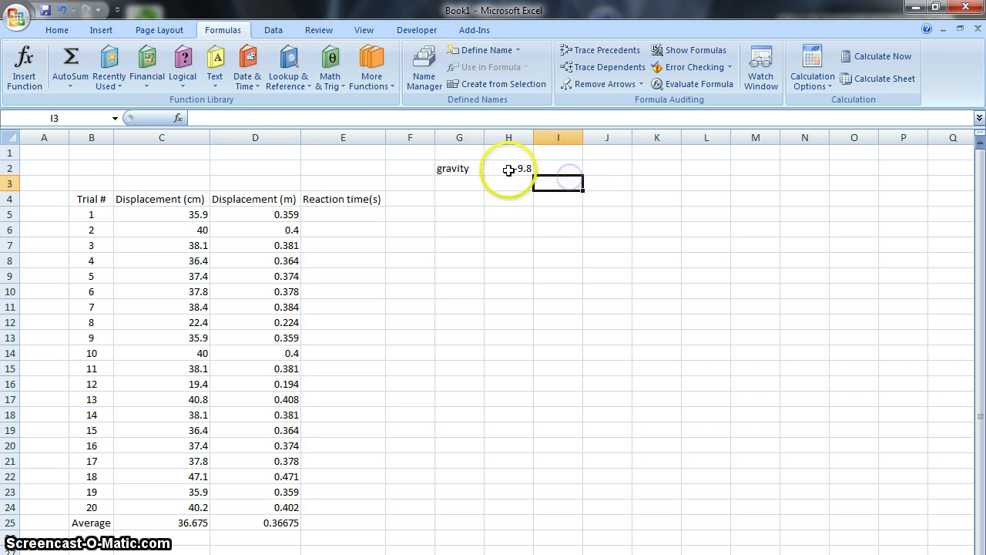
# Begin E5's reaction-time formula as =(2*D5)/H2, referencing D5 and gravity in H2
pyautogui.click(373, 215)
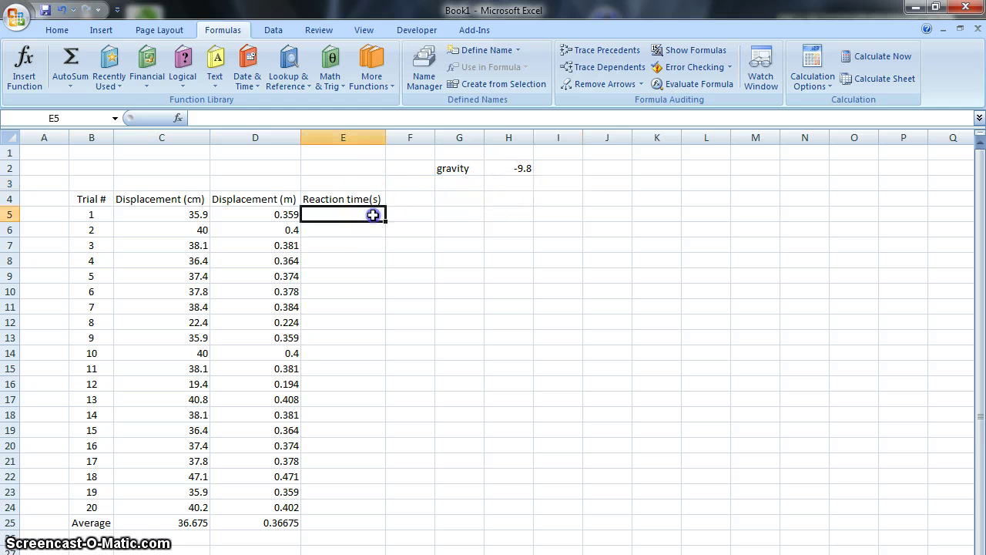
pyautogui.click(402, 213)
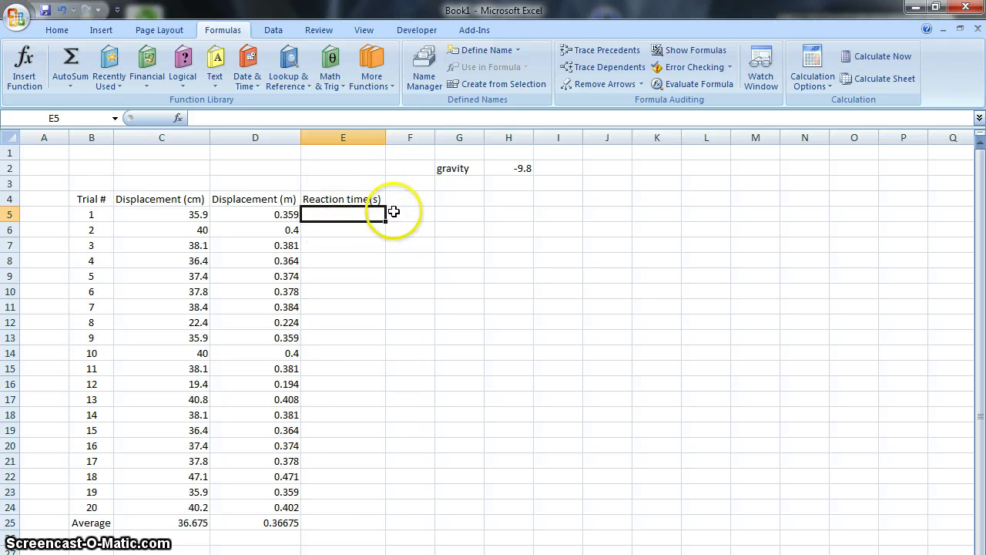
pyautogui.write('=')
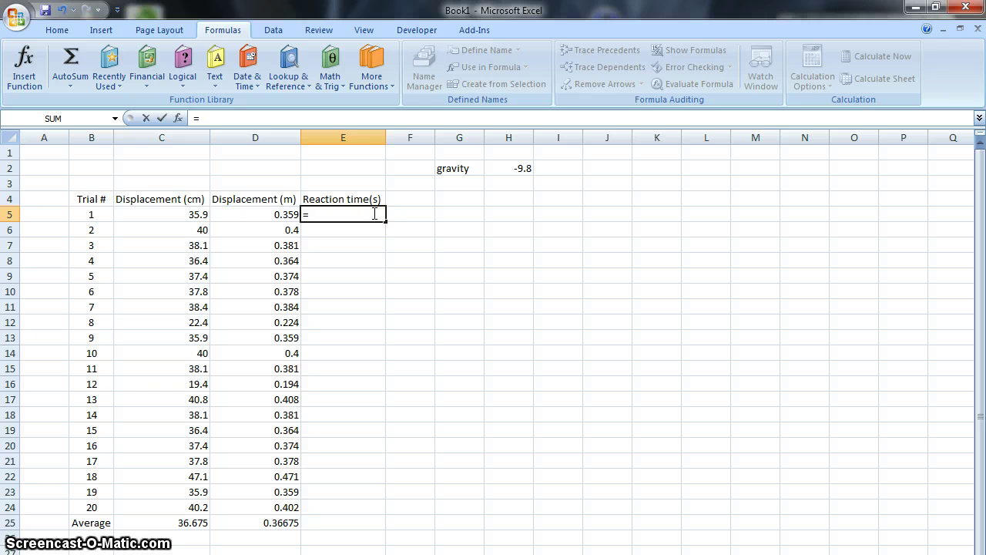
pyautogui.write('(')
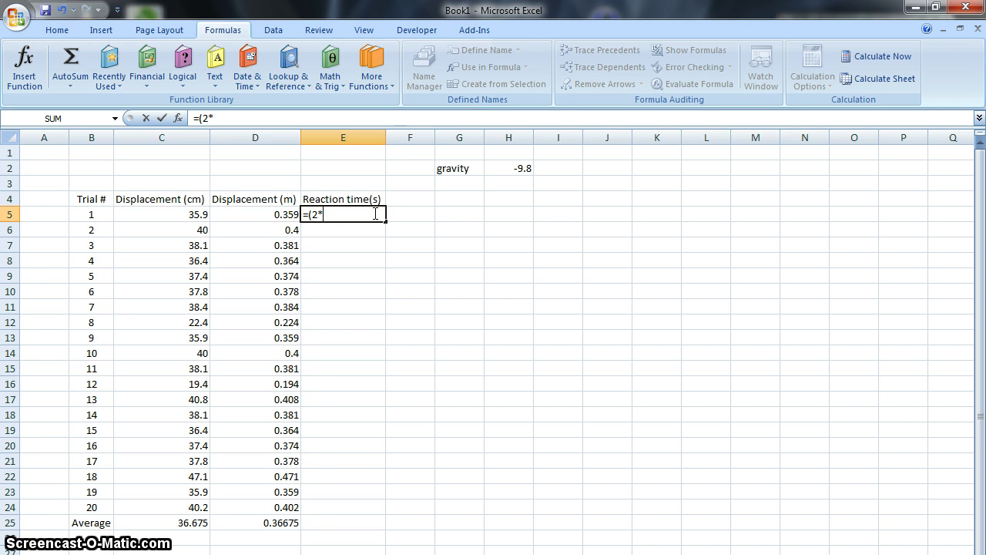
pyautogui.write('2*')
pyautogui.click(281, 214)
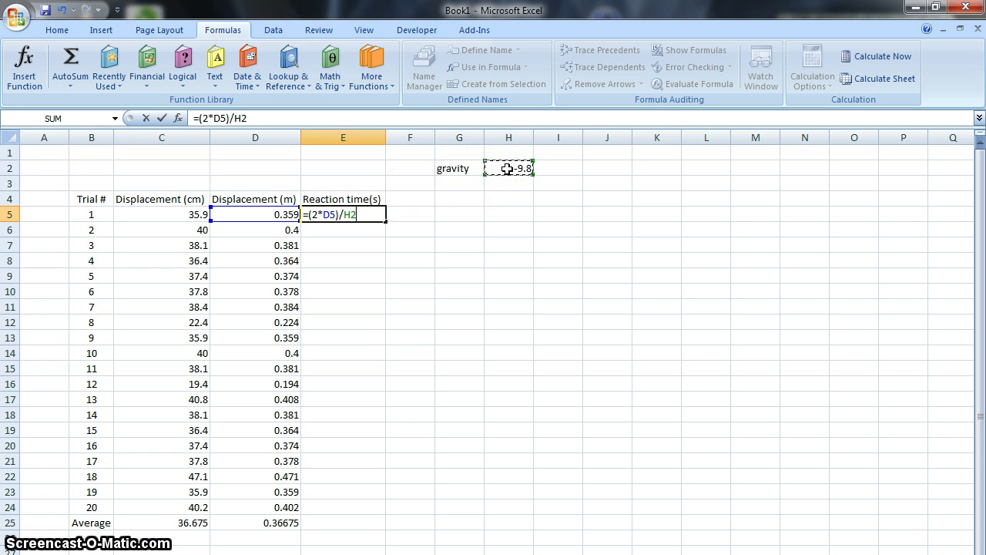
# Change E5 to =(2*(-D5))/H2, negating the displacement so it shows 0.073265306
pyautogui.press('Return')
pyautogui.click(347, 213)
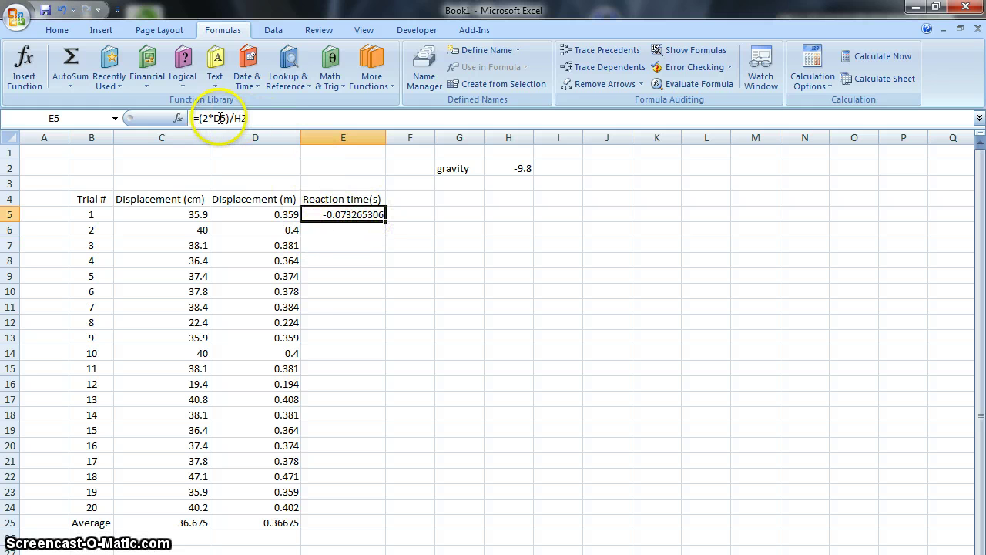
pyautogui.click(219, 118)
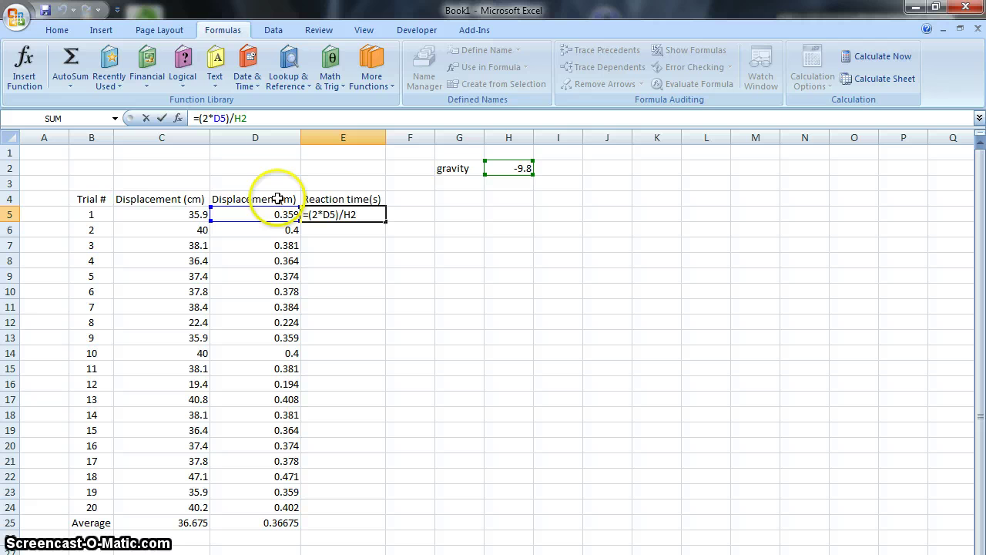
pyautogui.write('-')
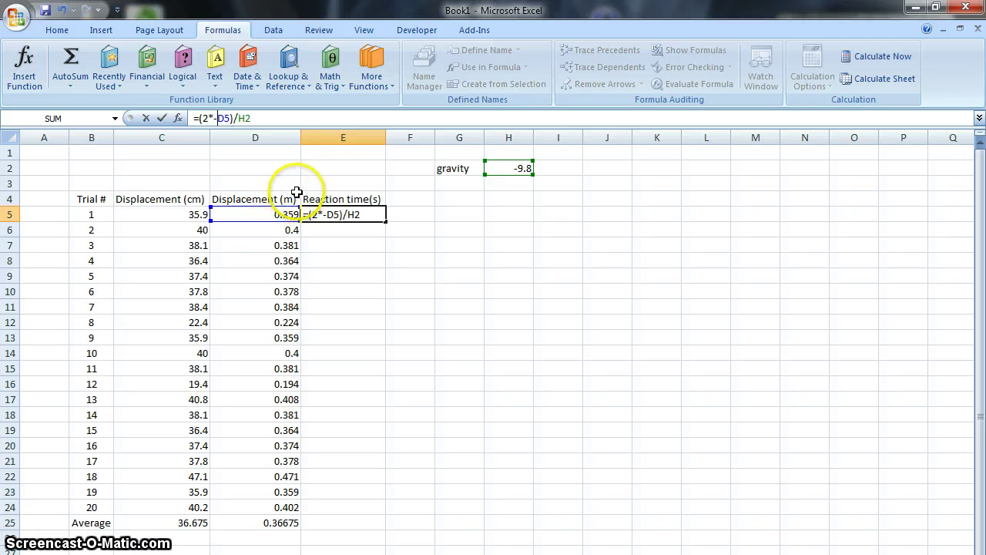
pyautogui.click(219, 120)
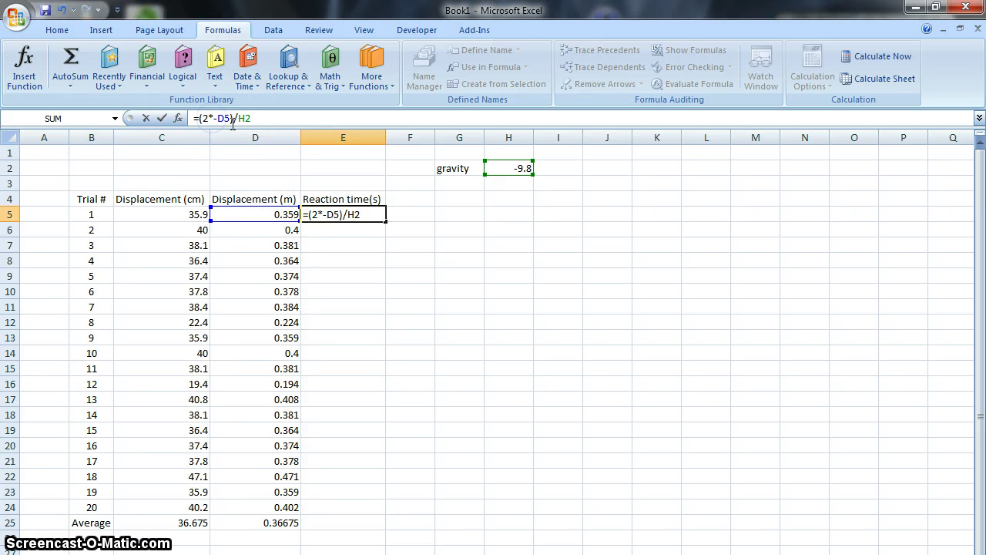
pyautogui.write('(')
pyautogui.click(235, 118)
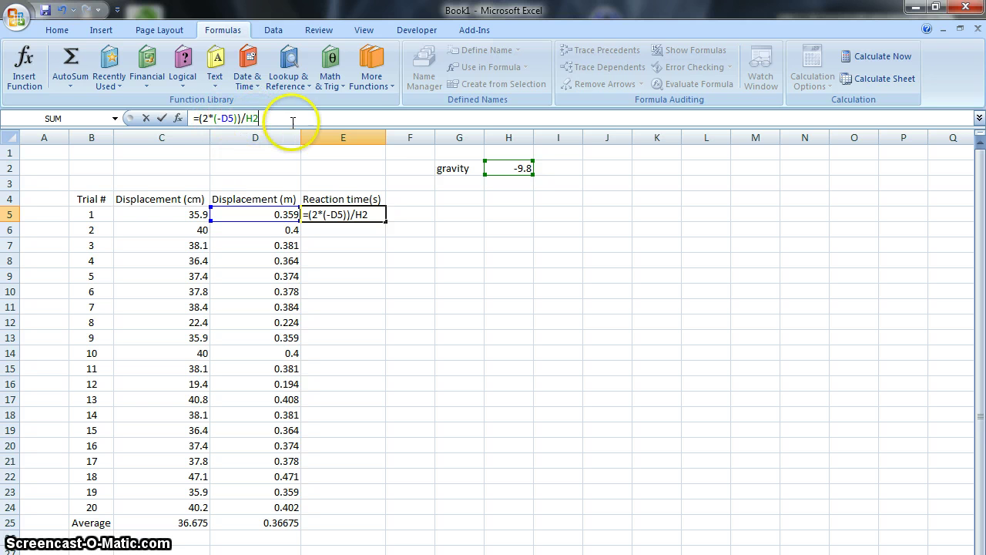
pyautogui.press('Return')
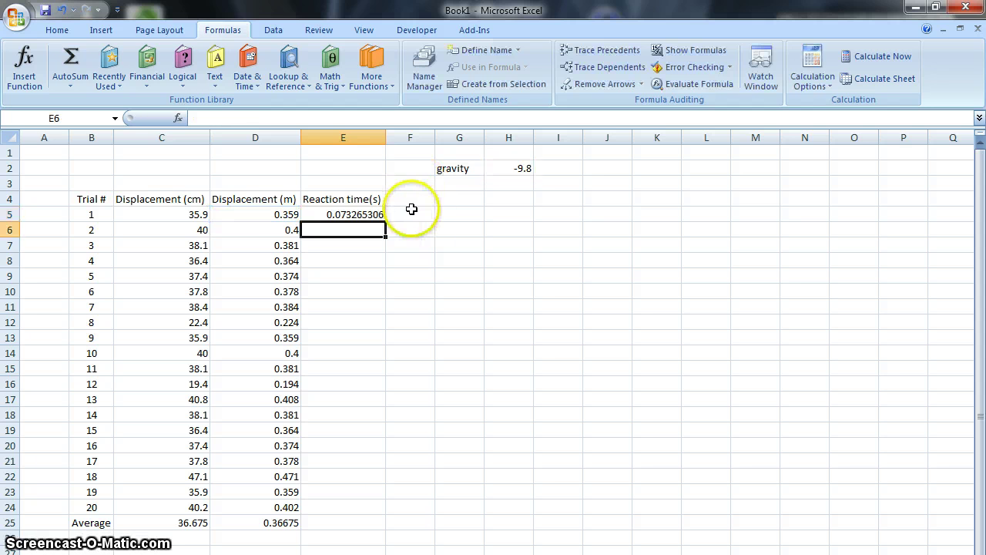
pyautogui.click(377, 209)
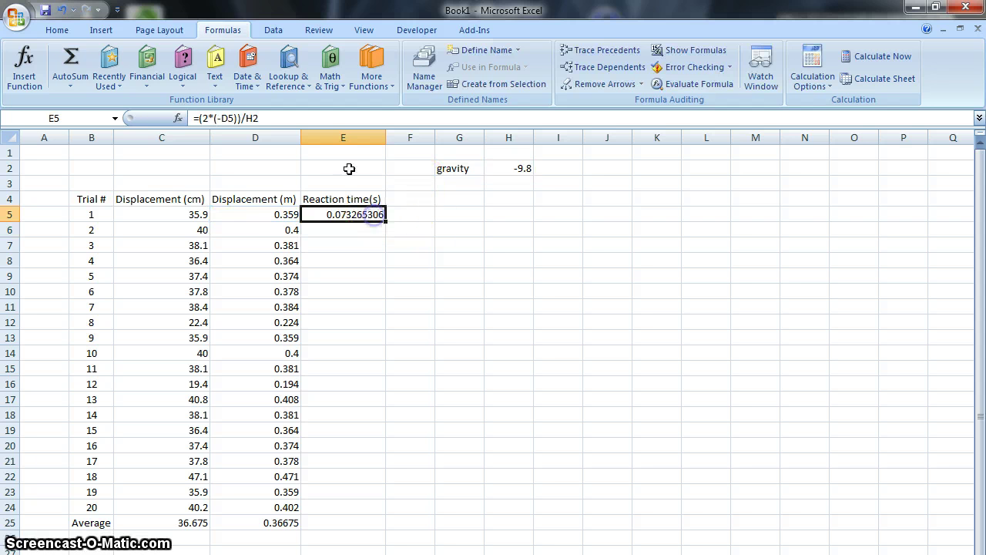
# Wrap E5's formula as =SQRT((2*(-D5))/H2), giving 0.270675647
pyautogui.click(213, 118)
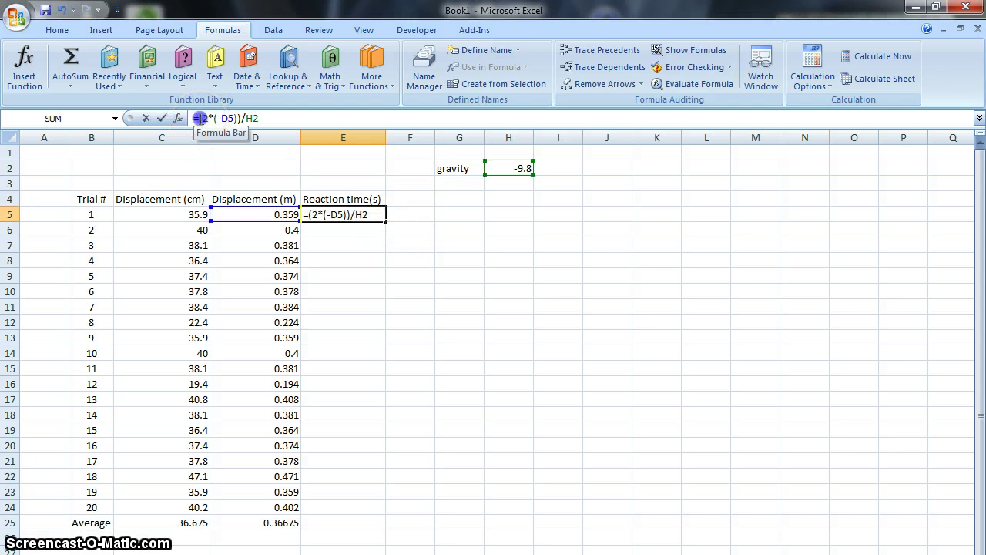
pyautogui.click(264, 118)
pyautogui.write(')')
pyautogui.click(203, 118)
pyautogui.write('(')
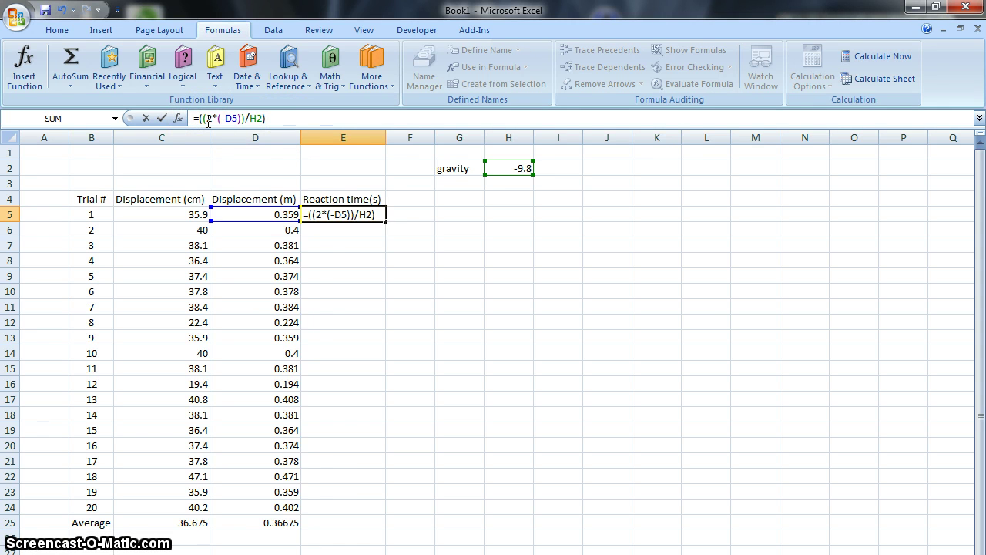
pyautogui.write('sqrt')
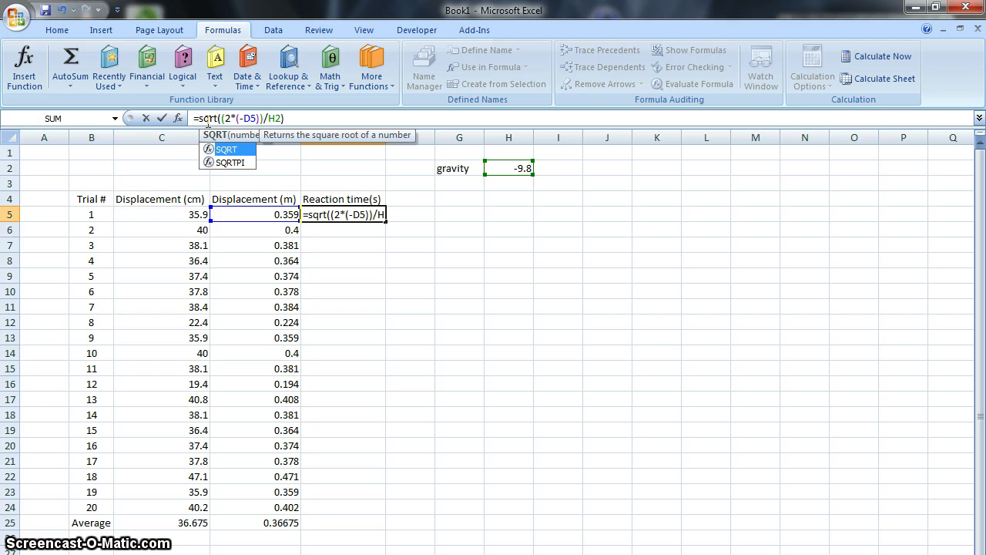
pyautogui.click(299, 117)
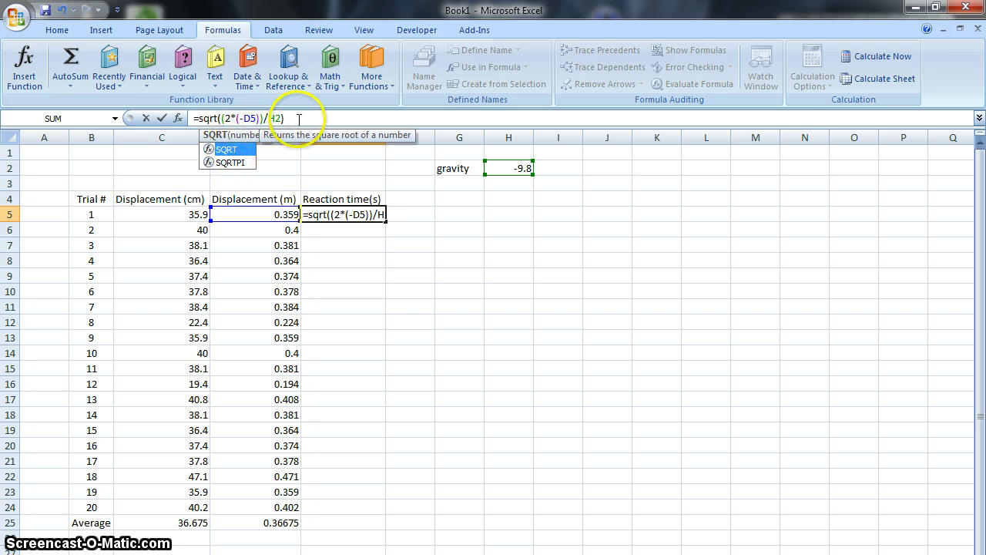
pyautogui.press('Return')
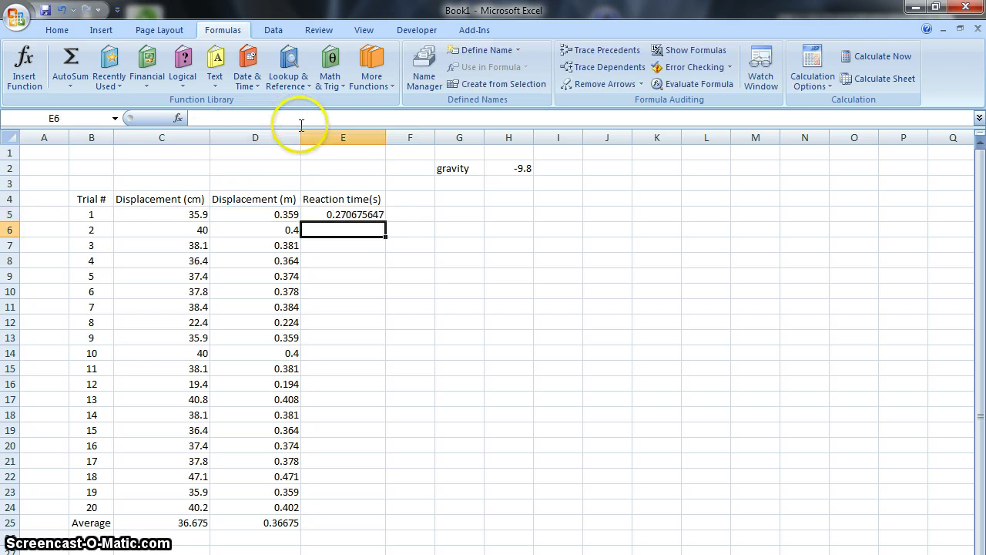
pyautogui.click(384, 213)
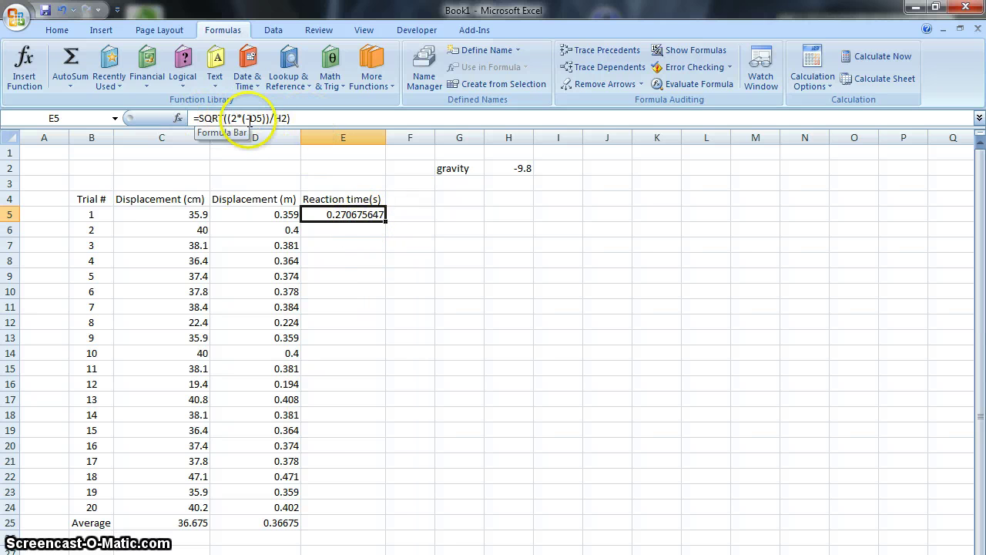
# Copy E5's formula into E6 and inspect the resulting #DIV/0! error
pyautogui.click(400, 212)
pyautogui.click(374, 214)
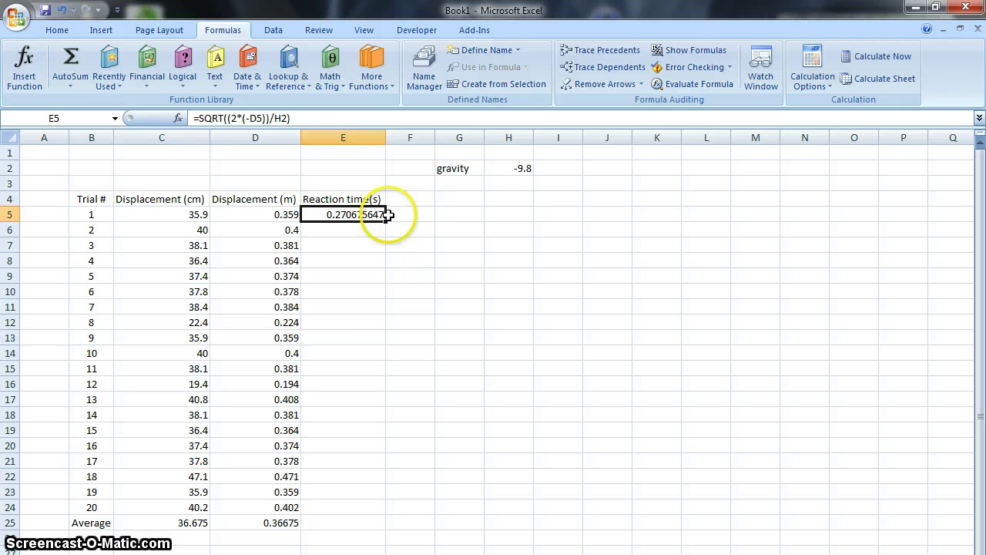
pyautogui.click(355, 216)
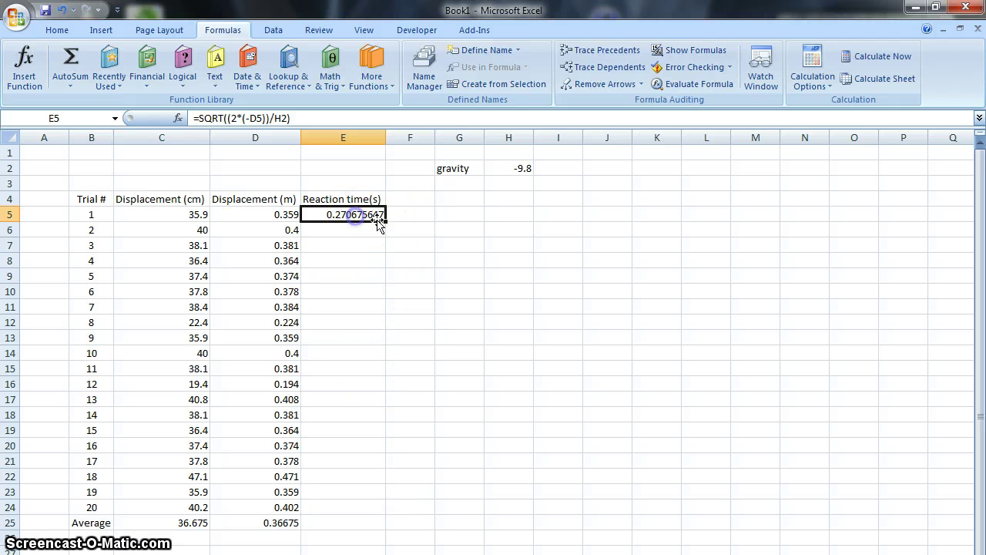
pyautogui.moveTo(387, 236); pyautogui.dragTo(387, 240)
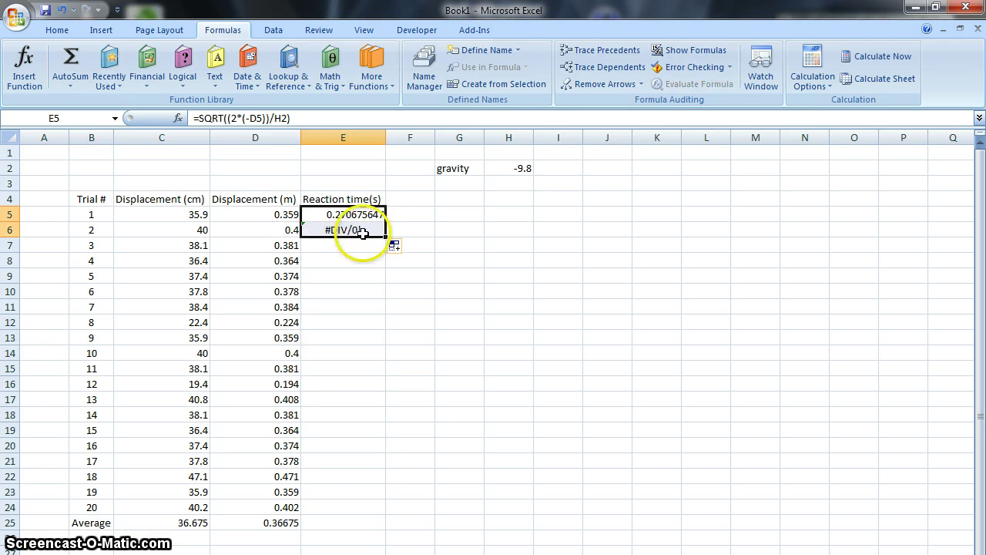
pyautogui.click(358, 230)
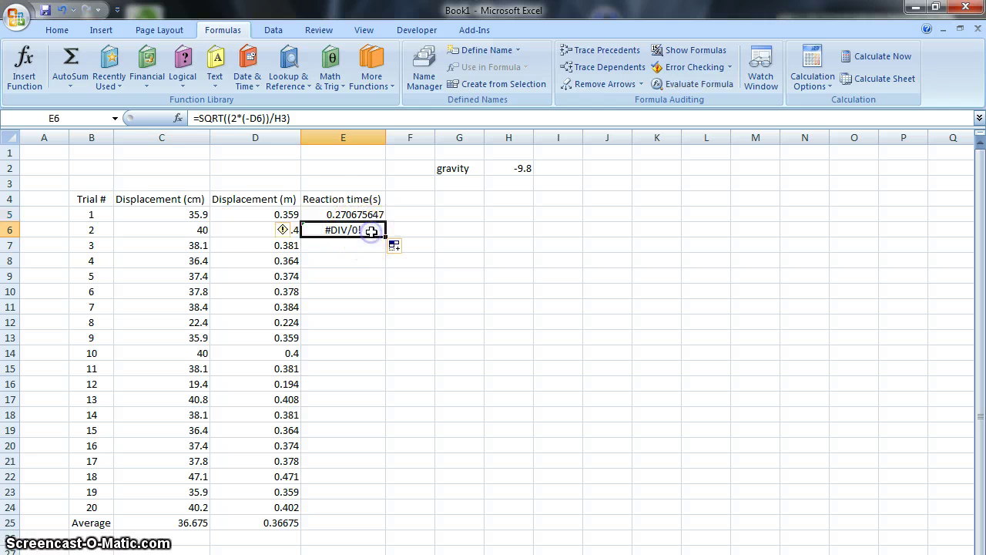
pyautogui.click(262, 118)
pyautogui.write(')')
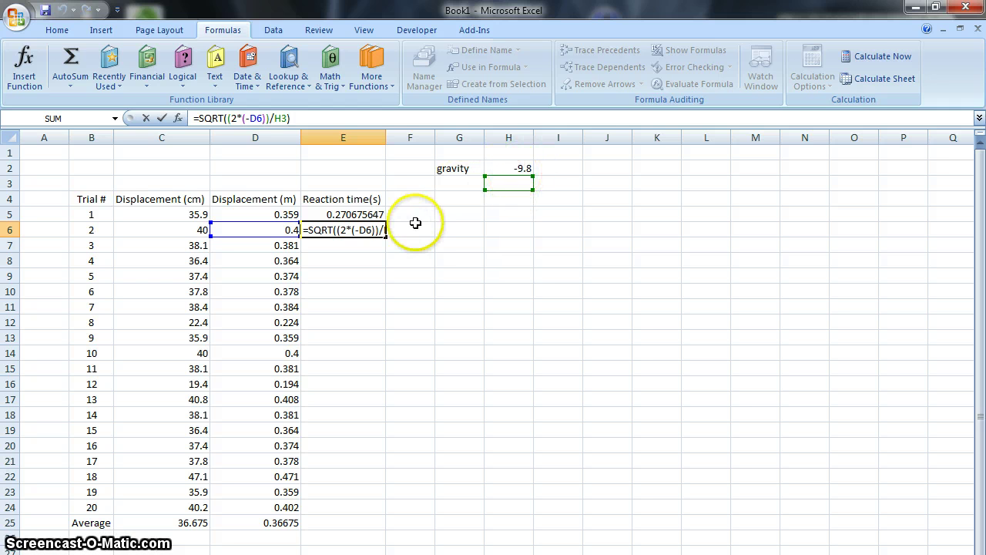
pyautogui.click(373, 213)
# Anchor E5's gravity reference as $H$2, giving =SQRT((2*(-D5))/$H$2)
pyautogui.click(278, 118)
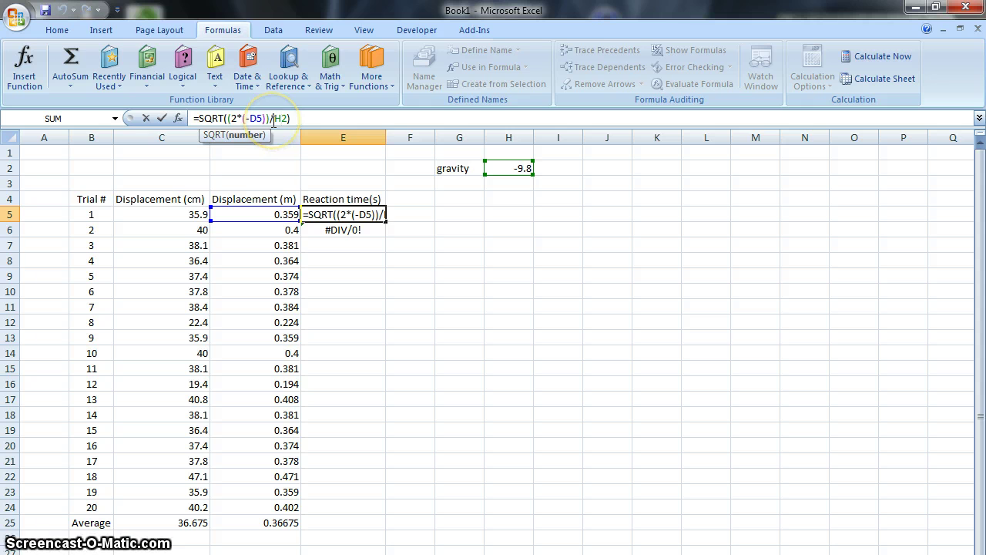
pyautogui.write('$H')
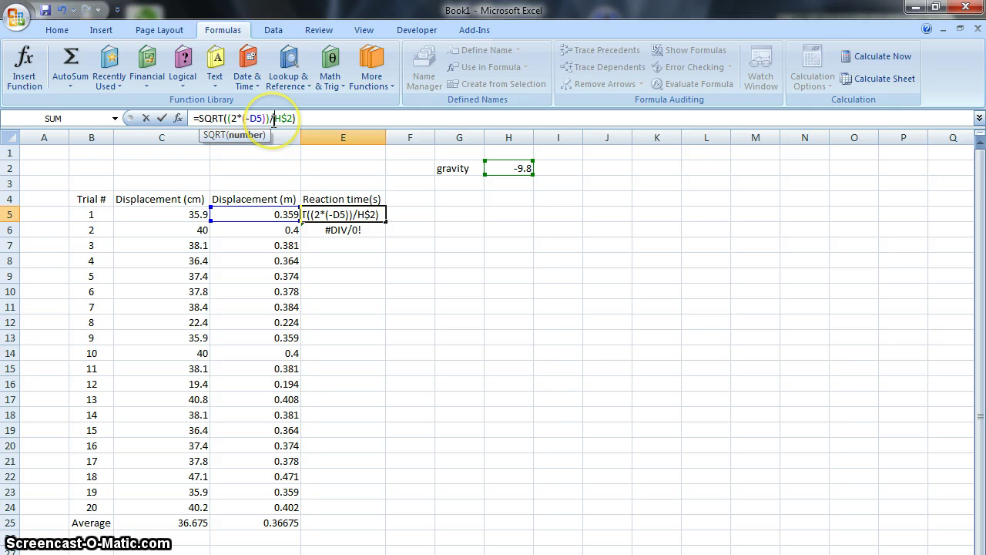
pyautogui.write('$')
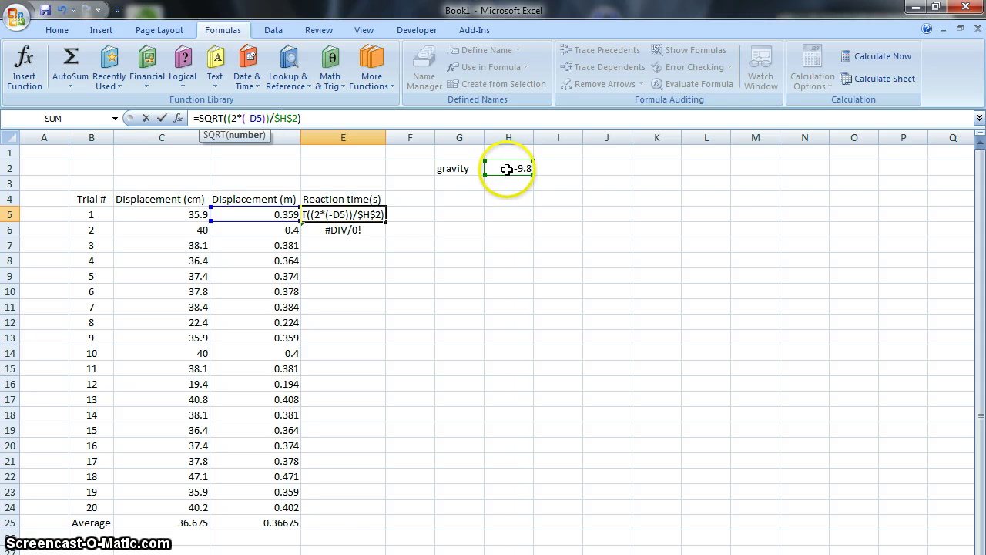
pyautogui.press('Return')
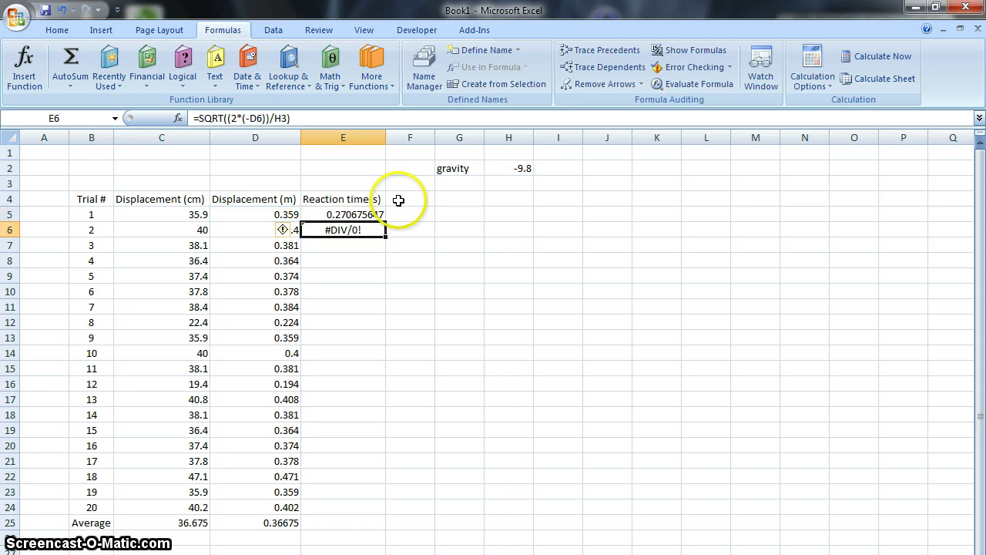
pyautogui.click(376, 215)
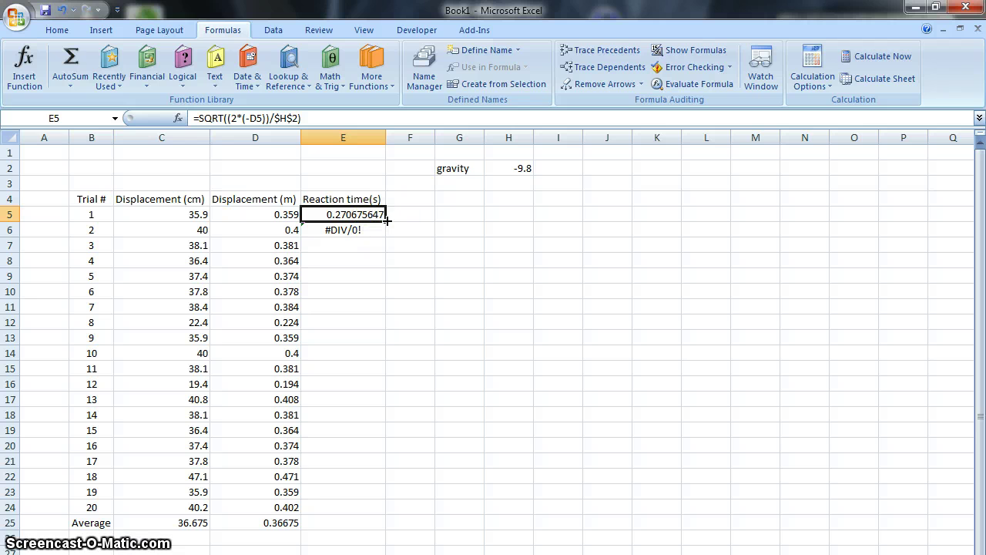
# Fill E5's anchored reaction-time formula down to E25 and verify references in E10, E15 and E18
pyautogui.moveTo(386, 221); pyautogui.dragTo(378, 524)
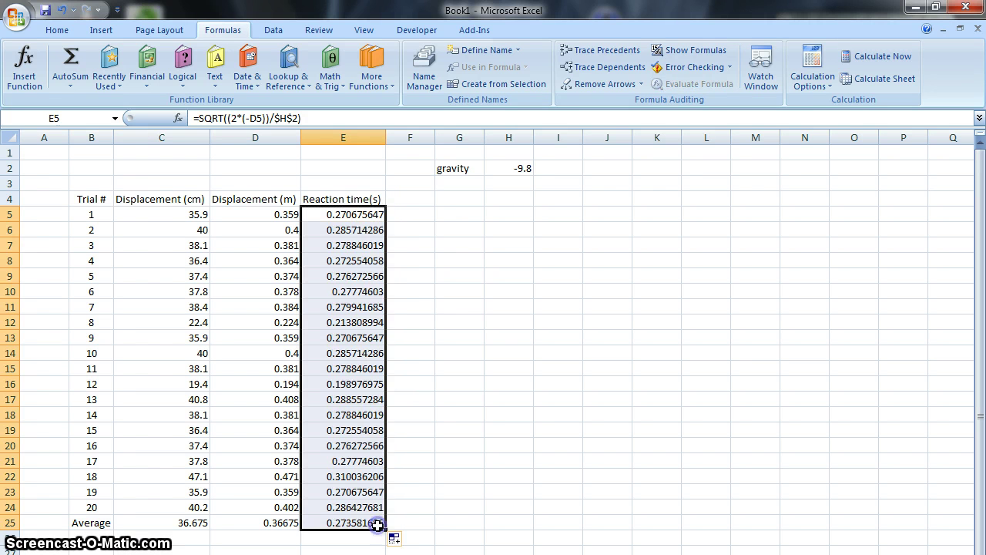
pyautogui.click(373, 290)
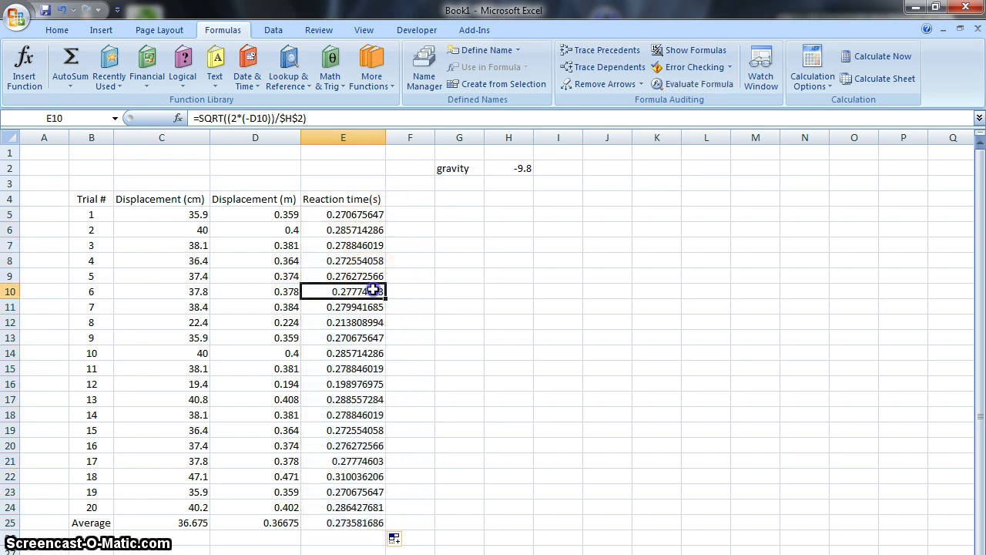
pyautogui.click(319, 118)
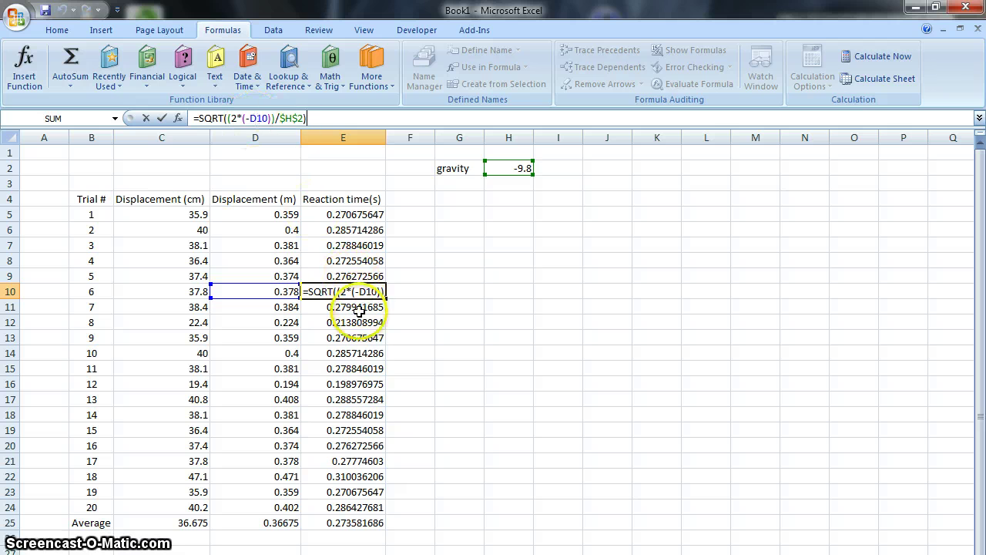
pyautogui.click(350, 366)
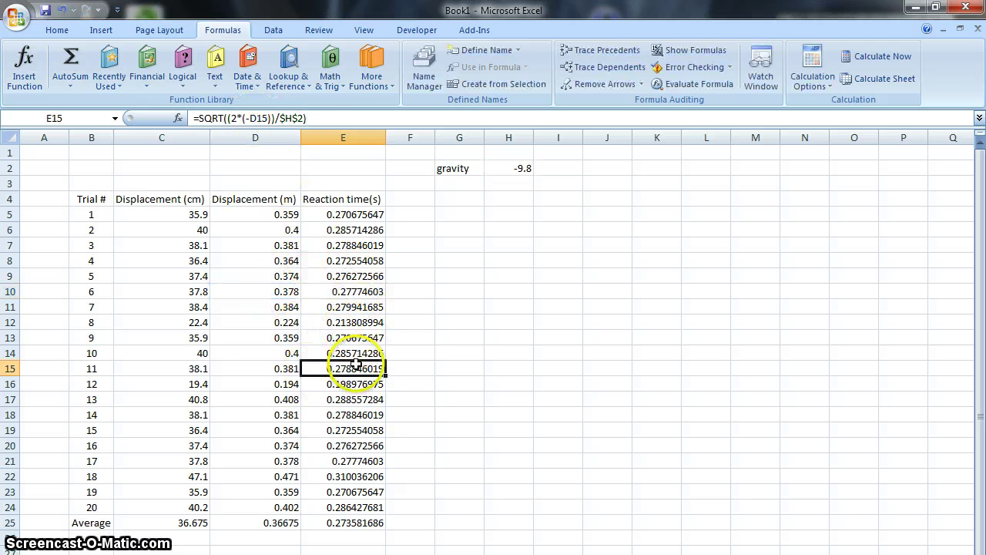
pyautogui.click(341, 122)
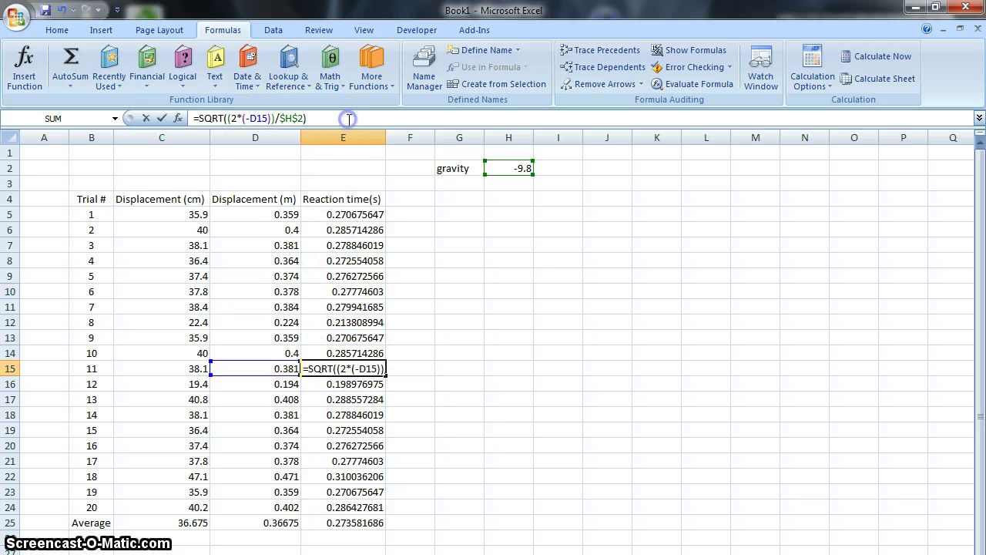
pyautogui.click(365, 417)
pyautogui.click(333, 116)
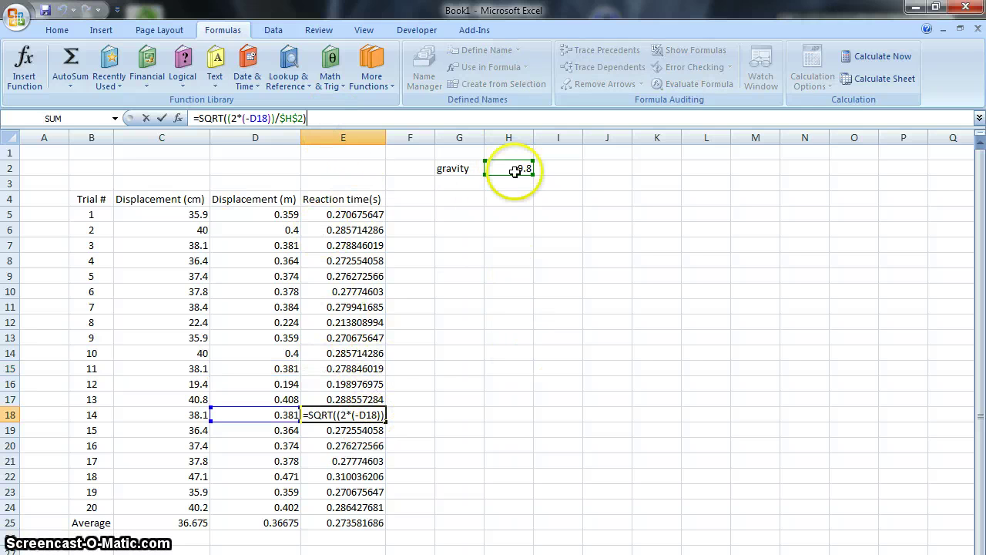
pyautogui.click(362, 275)
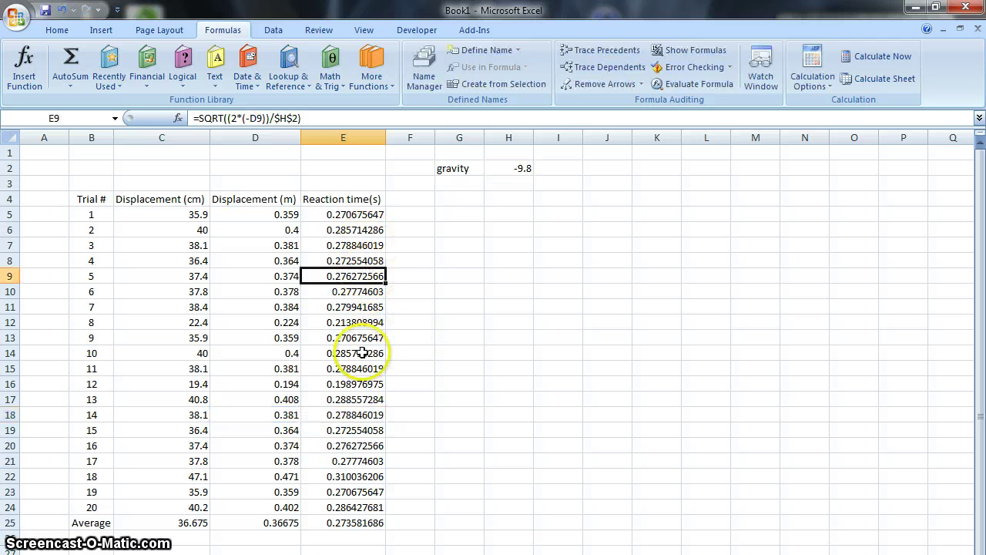
pyautogui.click(359, 399)
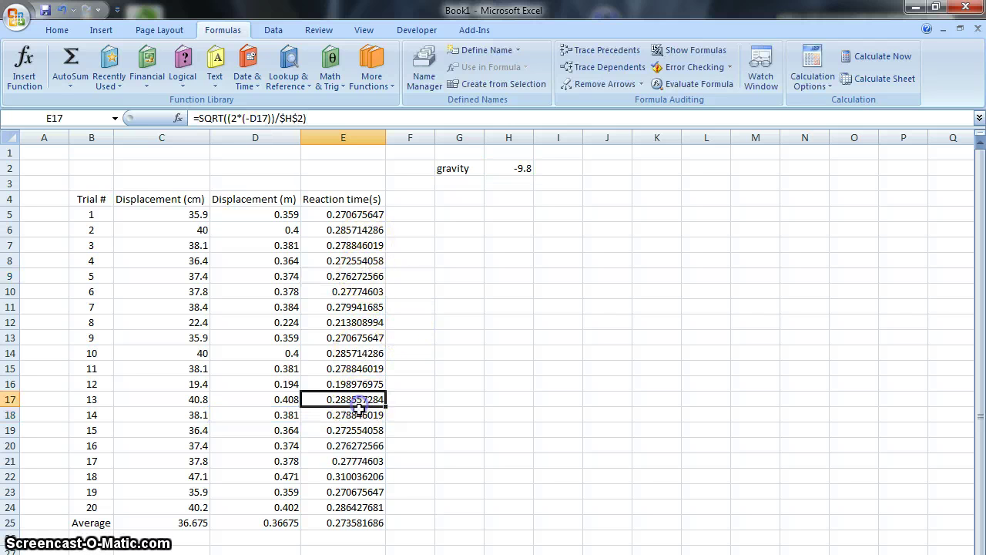
# Correct the Average-row formula in E25 to =SQRT((2*(-D25))/$H$2)
pyautogui.click(359, 524)
pyautogui.click(325, 116)
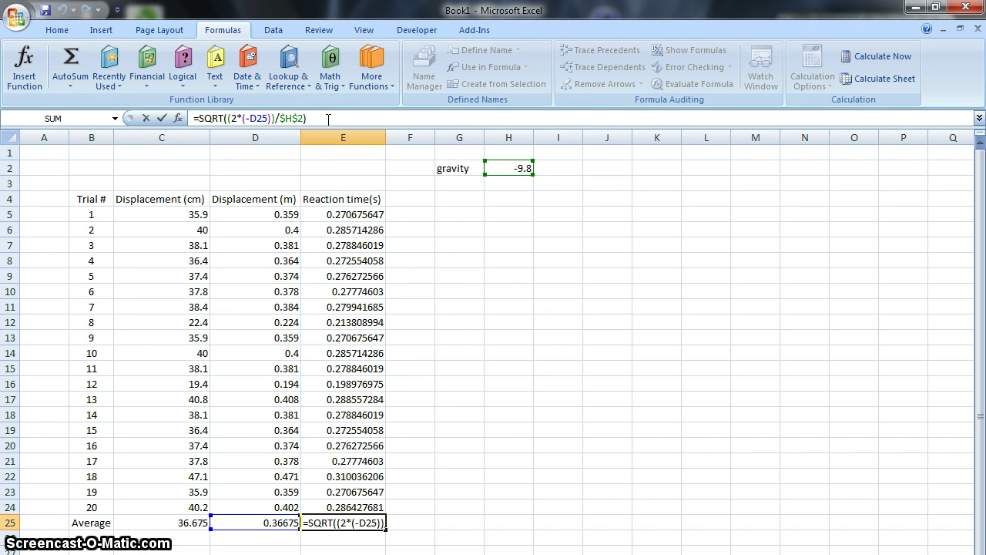
pyautogui.press('Return')
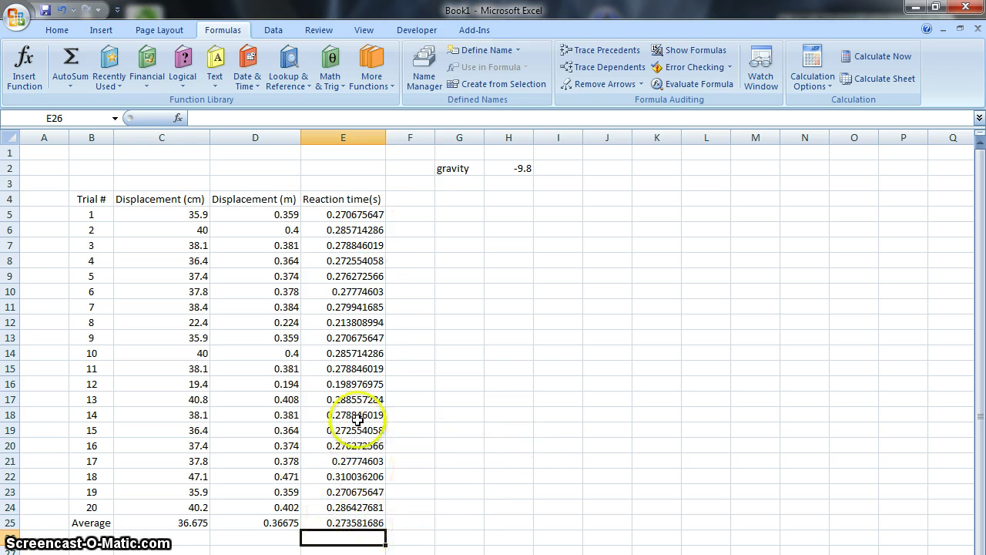
# Format the reaction times in E5:E25 to four decimal places, so the average reads 0.2736
pyautogui.moveTo(354, 214); pyautogui.dragTo(368, 516)
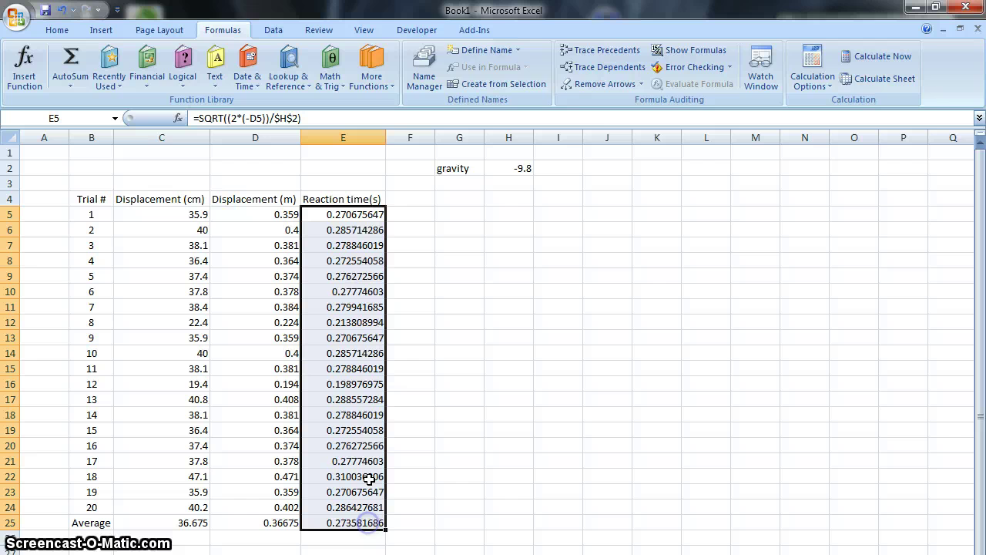
pyautogui.click(199, 31)
pyautogui.click(45, 29)
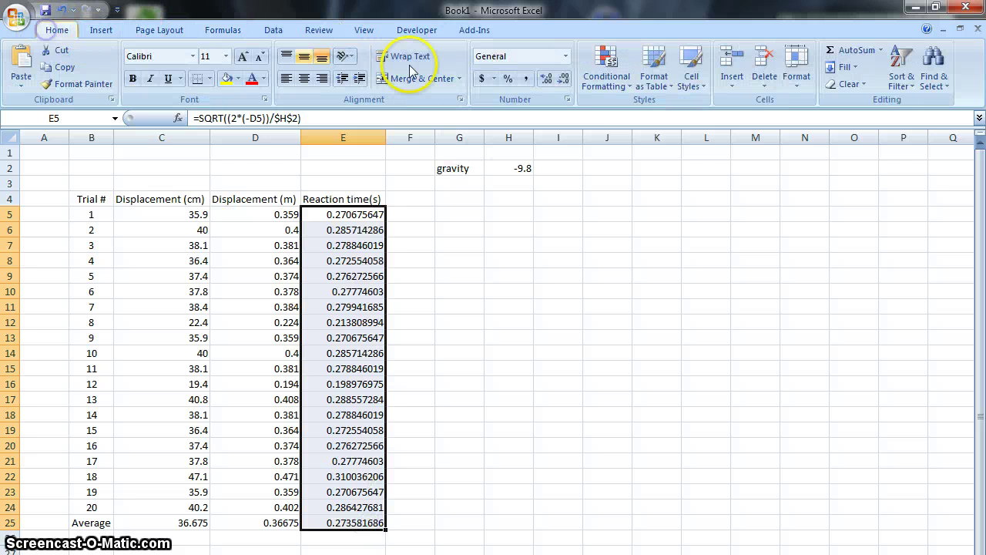
pyautogui.click(564, 78)
pyautogui.click(564, 78)
pyautogui.click(564, 79)
pyautogui.click(564, 79)
pyautogui.click(564, 78)
pyautogui.click(564, 78)
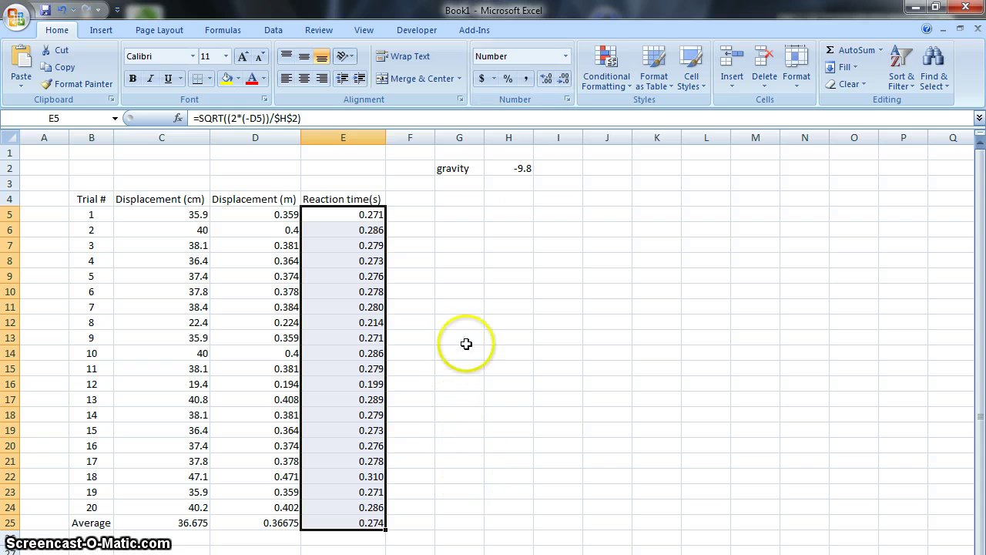
pyautogui.click(544, 80)
pyautogui.click(474, 399)
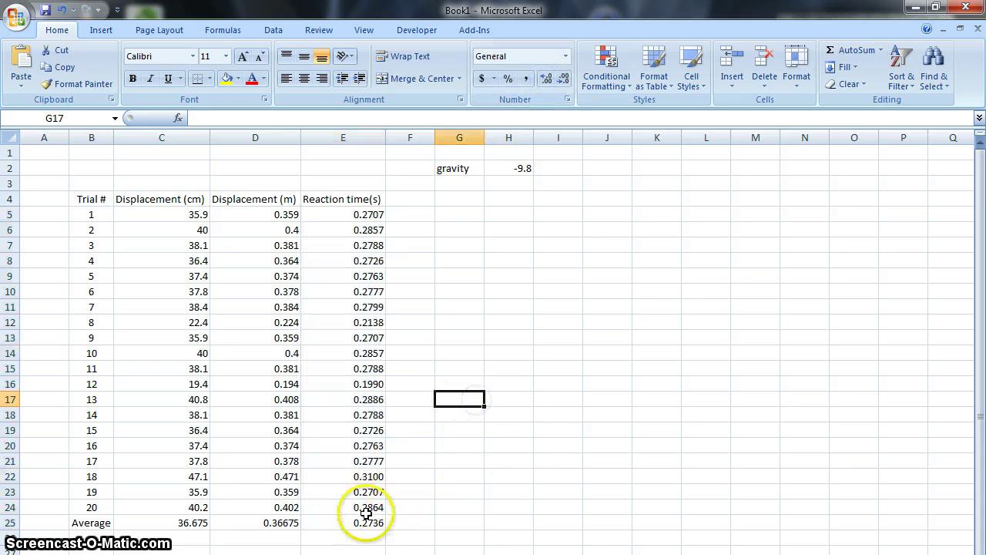
pyautogui.click(508, 445)
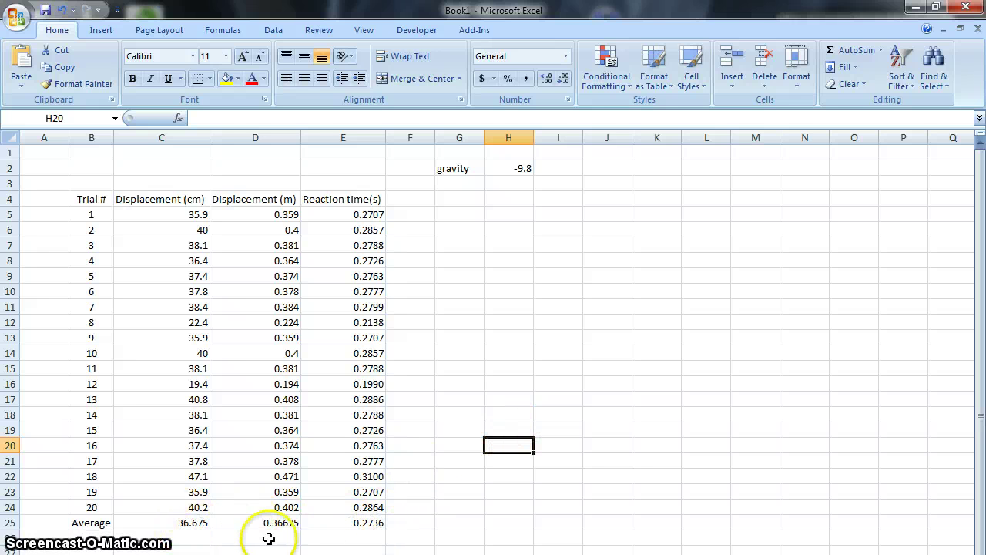
# Enter the label 'average reaction time' in I21
pyautogui.moveTo(377, 214); pyautogui.dragTo(370, 507)
pyautogui.click(536, 463)
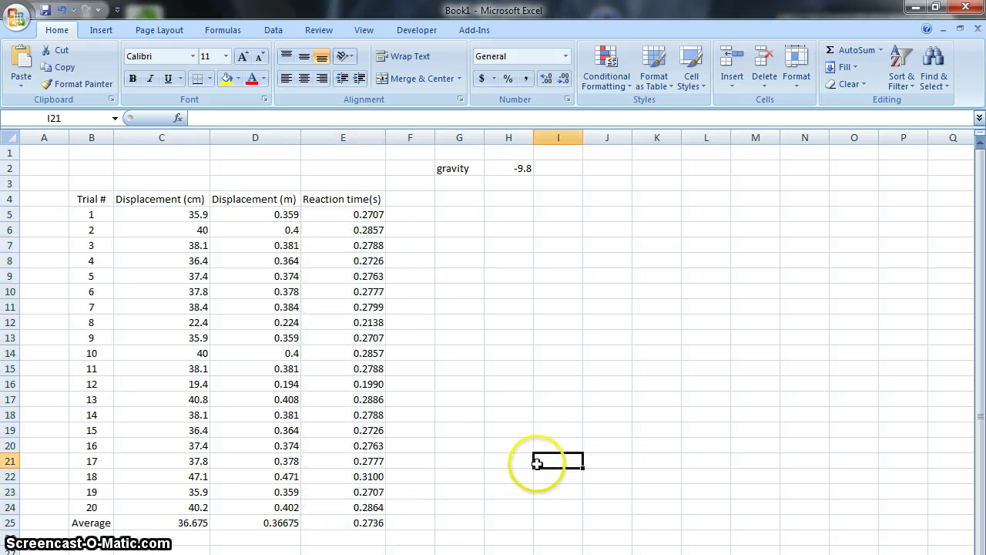
pyautogui.write('average reaction time')
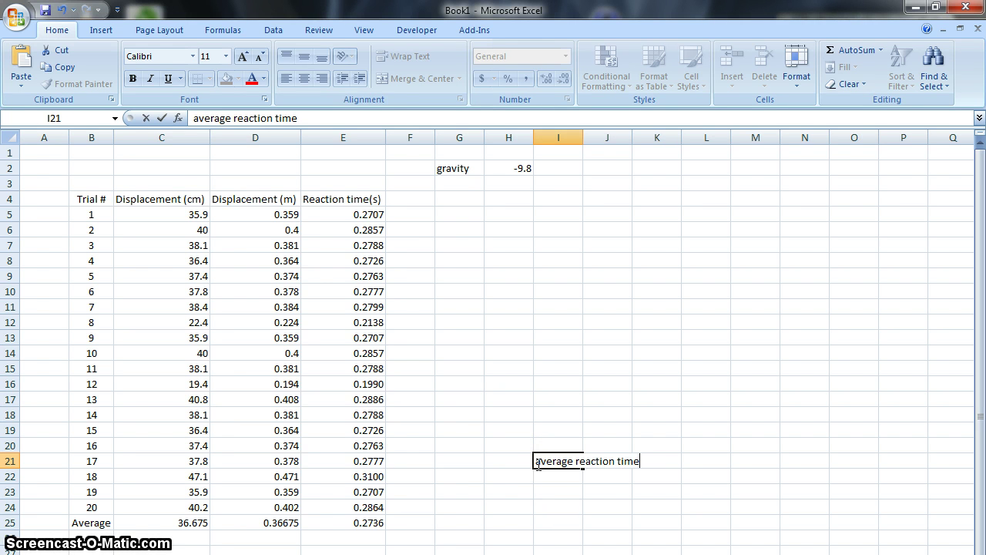
pyautogui.press('Tab')
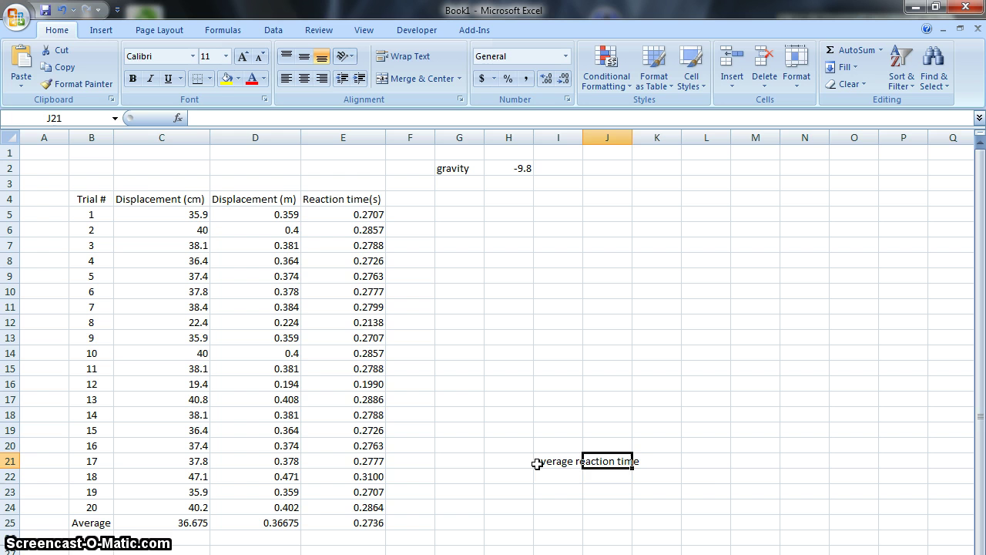
# Put =AVERAGE(E5:E24) in I23, showing an average reaction time of 0.2725
pyautogui.press('Left')
pyautogui.write('=')
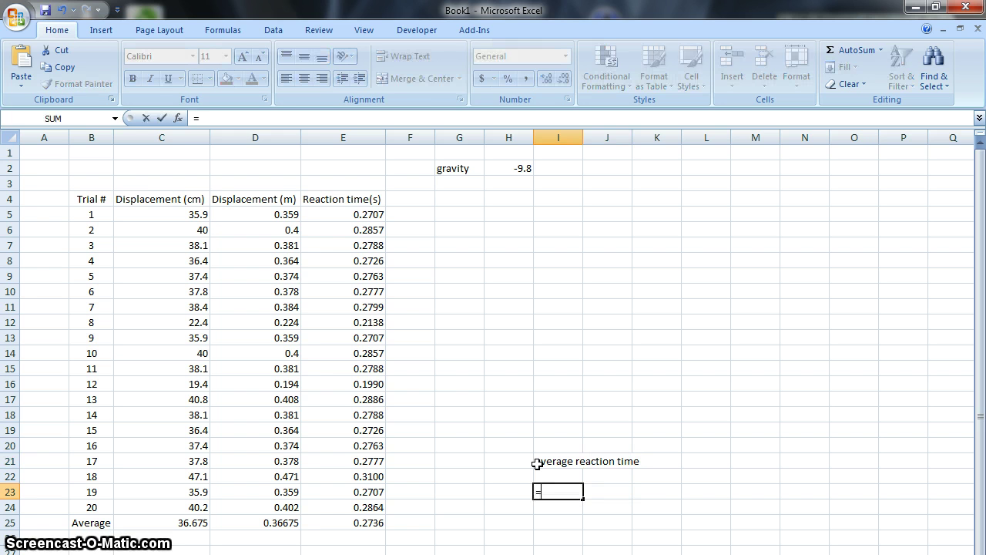
pyautogui.write('avera')
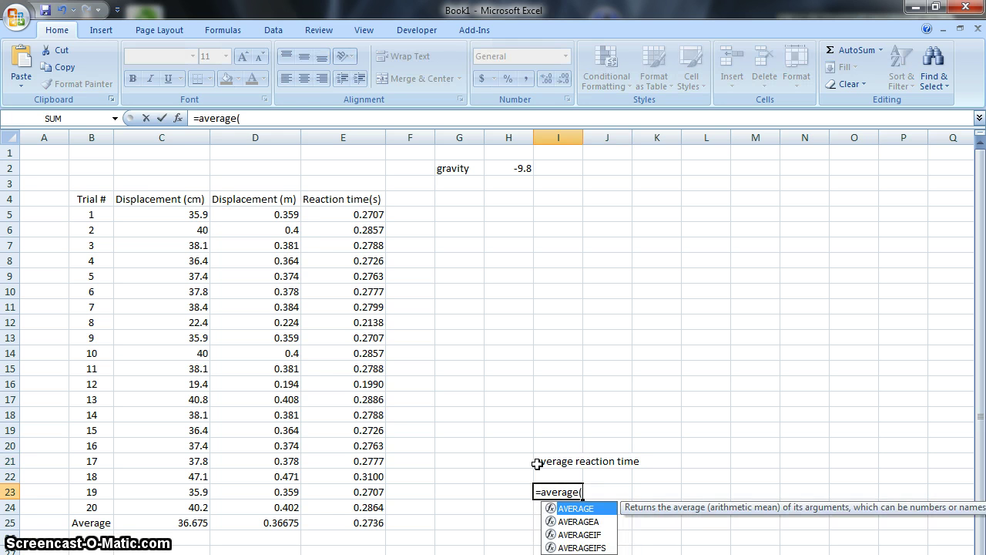
pyautogui.write('ge(')
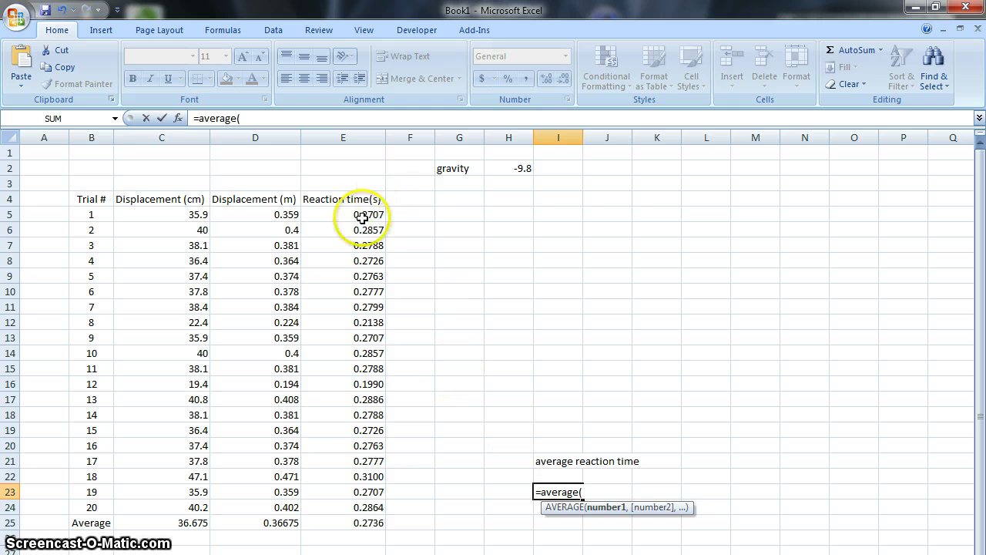
pyautogui.moveTo(356, 214); pyautogui.dragTo(362, 506)
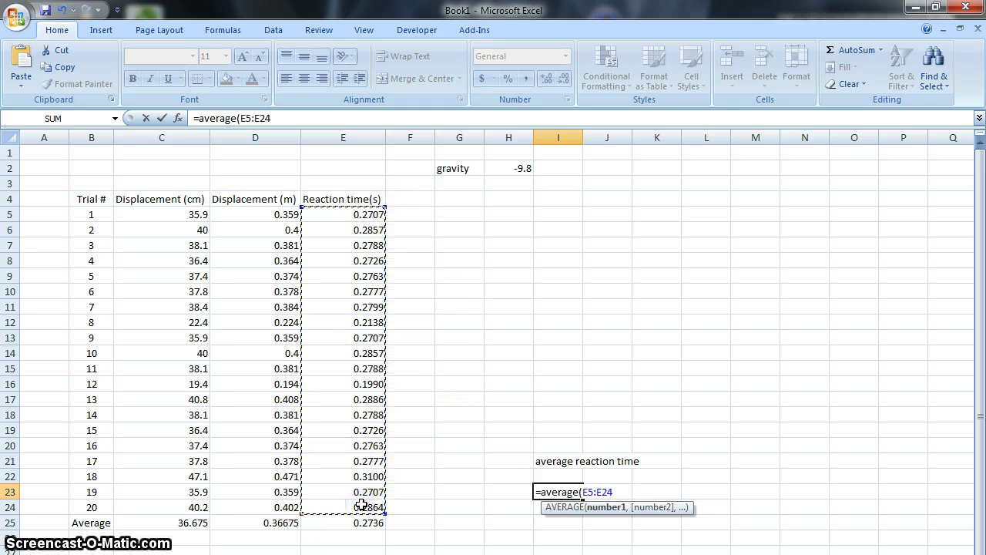
pyautogui.write(')')
pyautogui.press('Return')
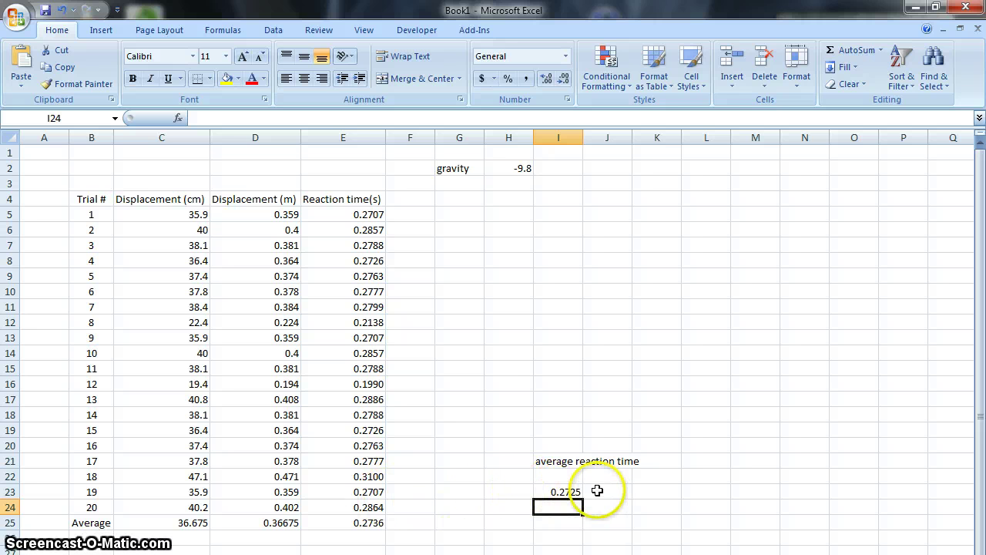
pyautogui.click(553, 490)
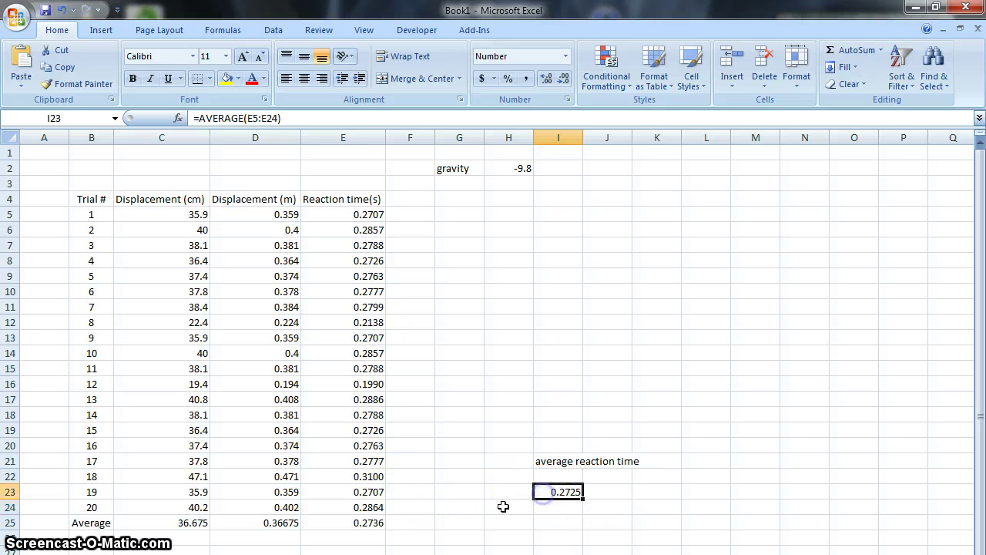
pyautogui.click(328, 524)
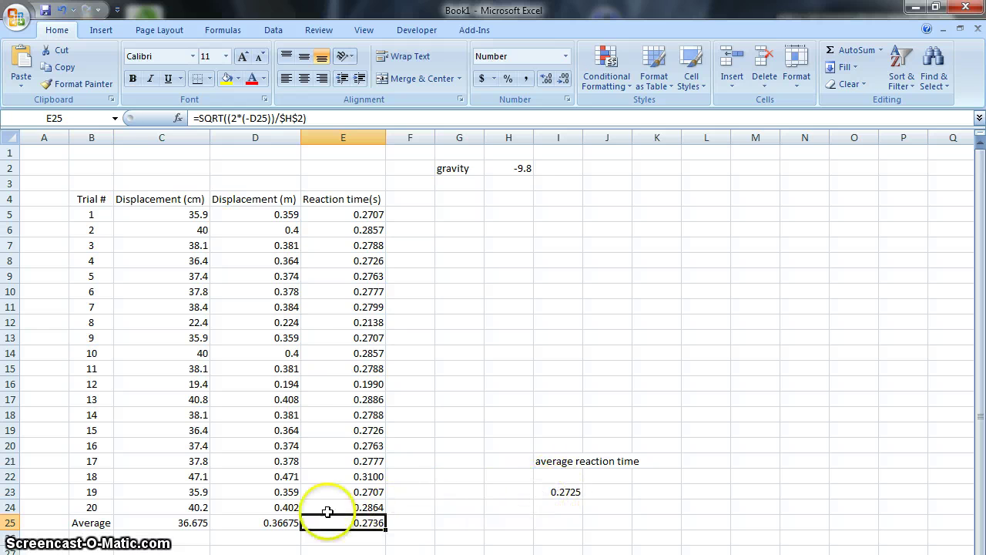
pyautogui.click(539, 491)
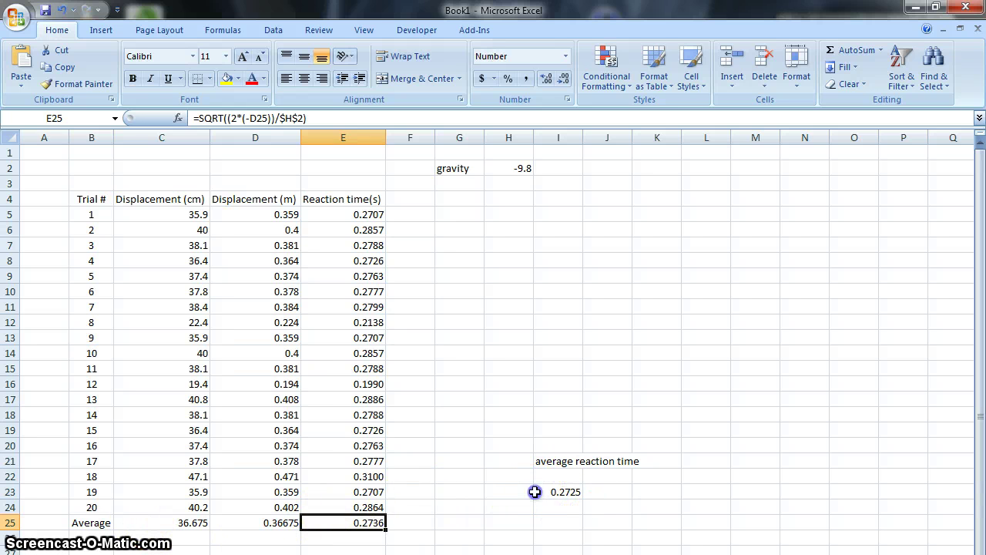
pyautogui.click(354, 524)
pyautogui.click(521, 505)
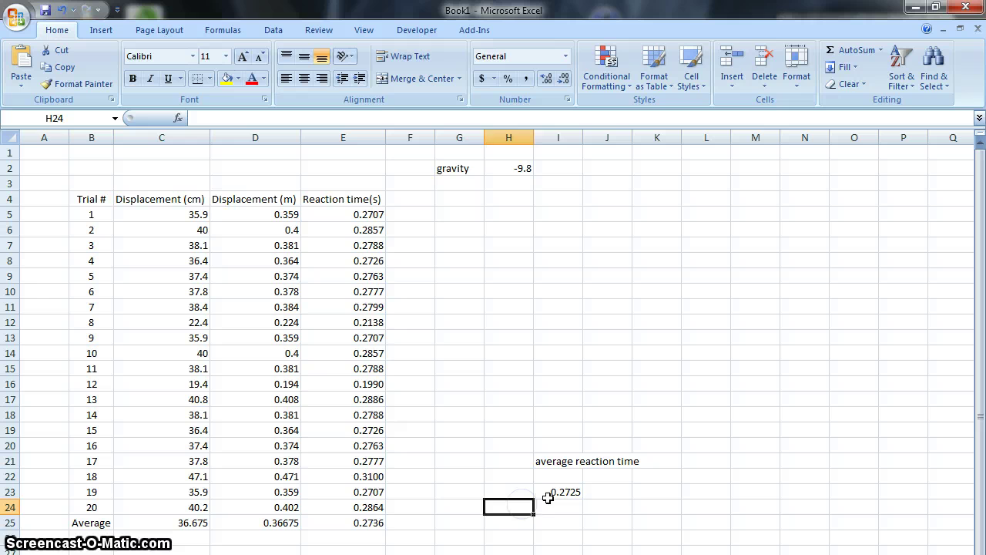
pyautogui.moveTo(552, 505); pyautogui.dragTo(409, 523)
pyautogui.click(629, 500)
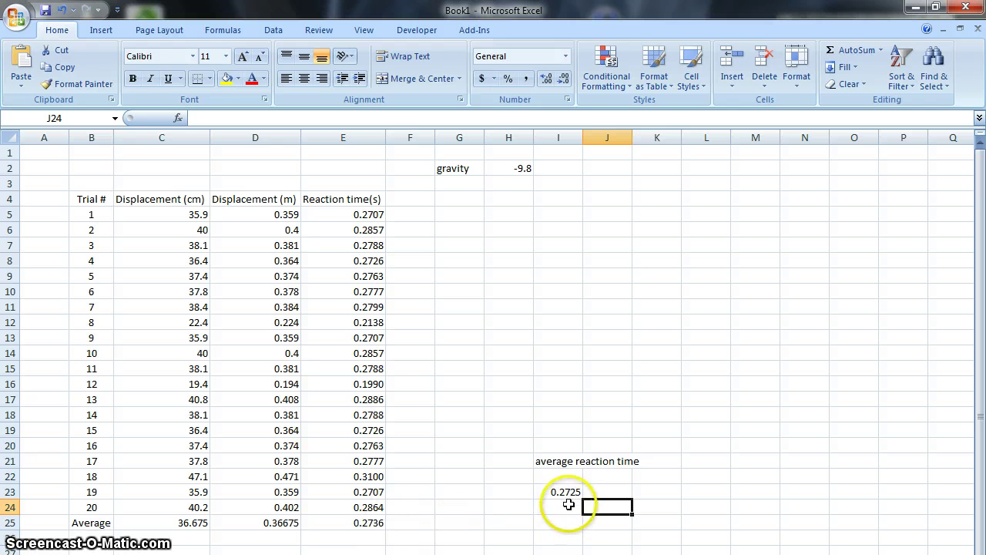
pyautogui.click(515, 508)
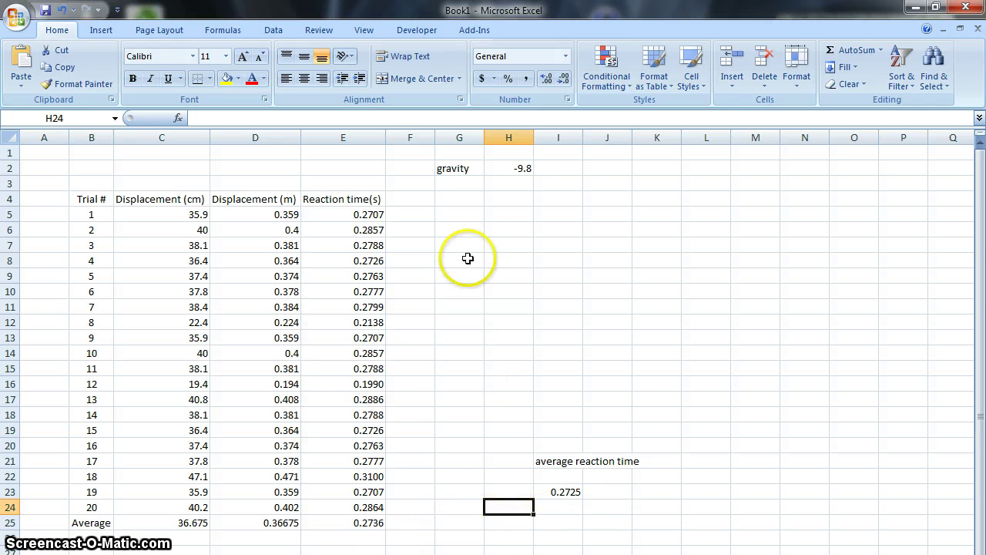